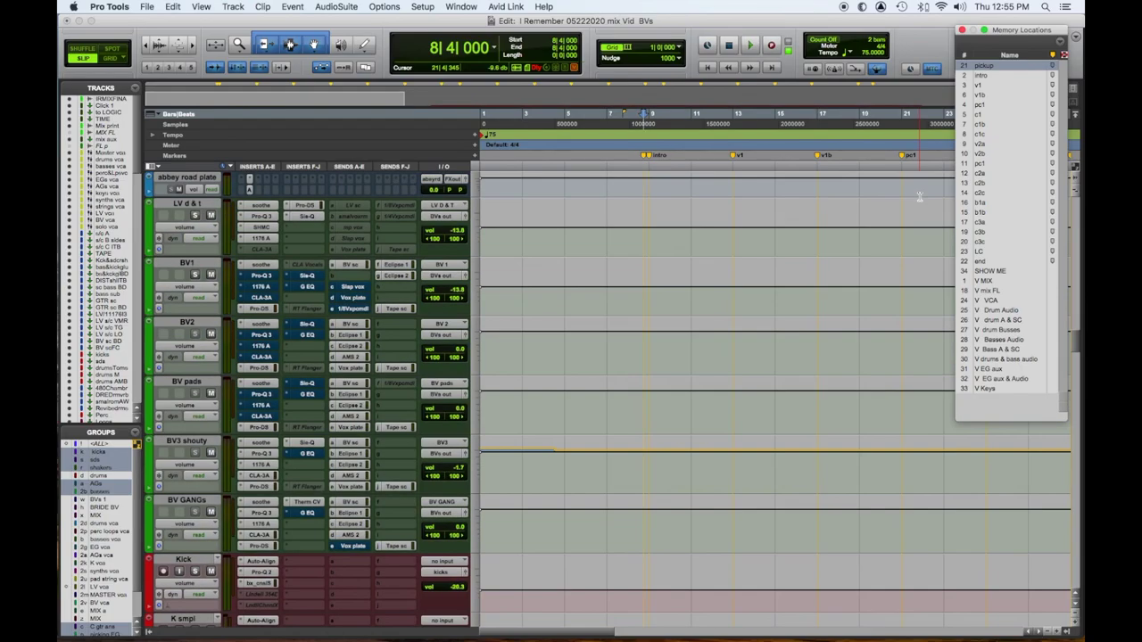
- Scroll past the drum and LV tracks to the four BV group vocal tracks and enlarge them
scroll(920, 196, down, 5)
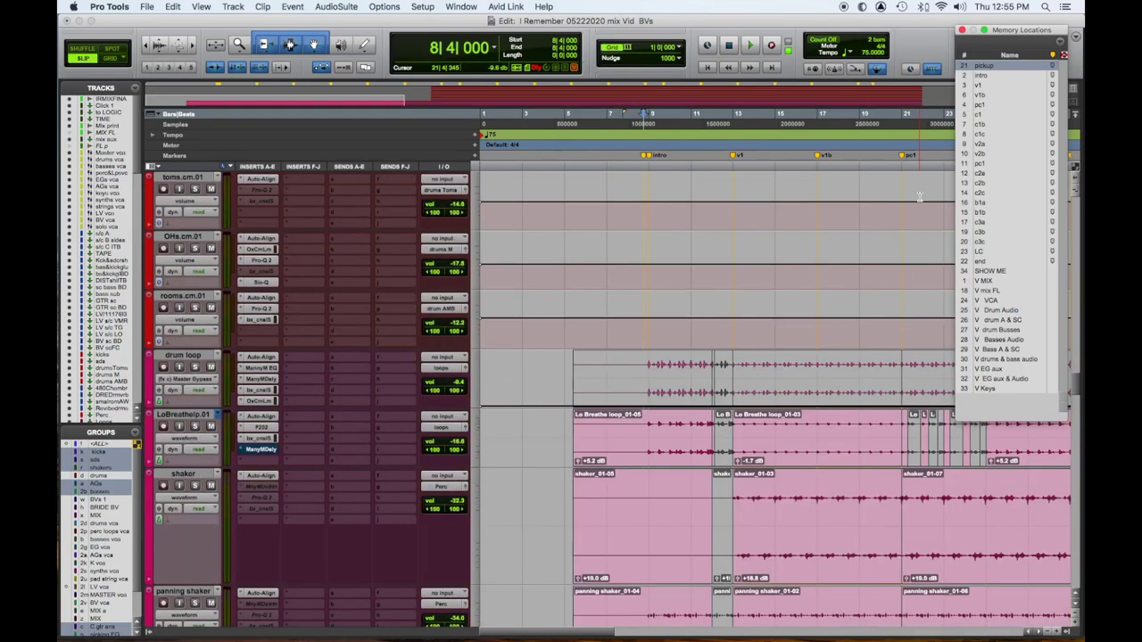
scroll(920, 196, down, 5)
scroll(920, 197, down, 5)
scroll(920, 197, down, 5)
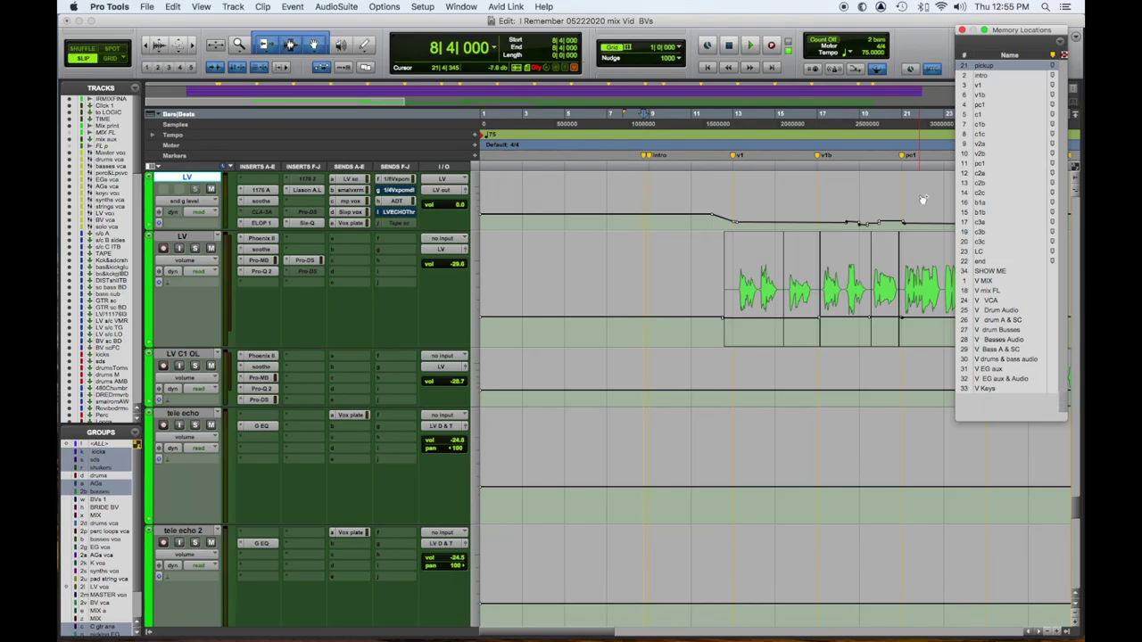
scroll(923, 199, down, 1)
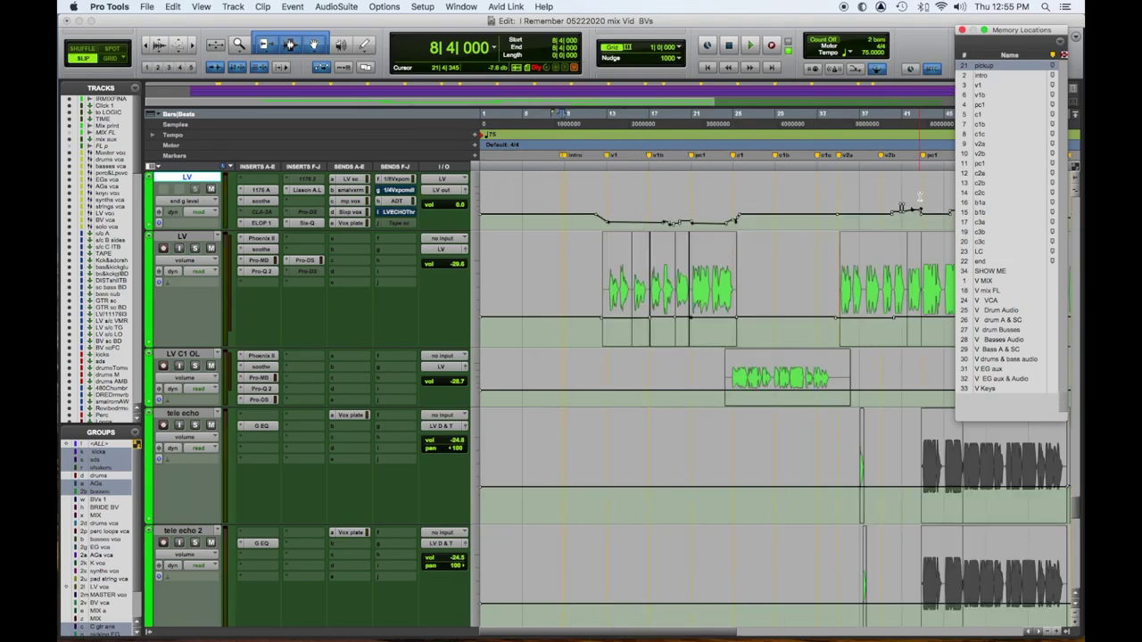
scroll(923, 199, down, 1)
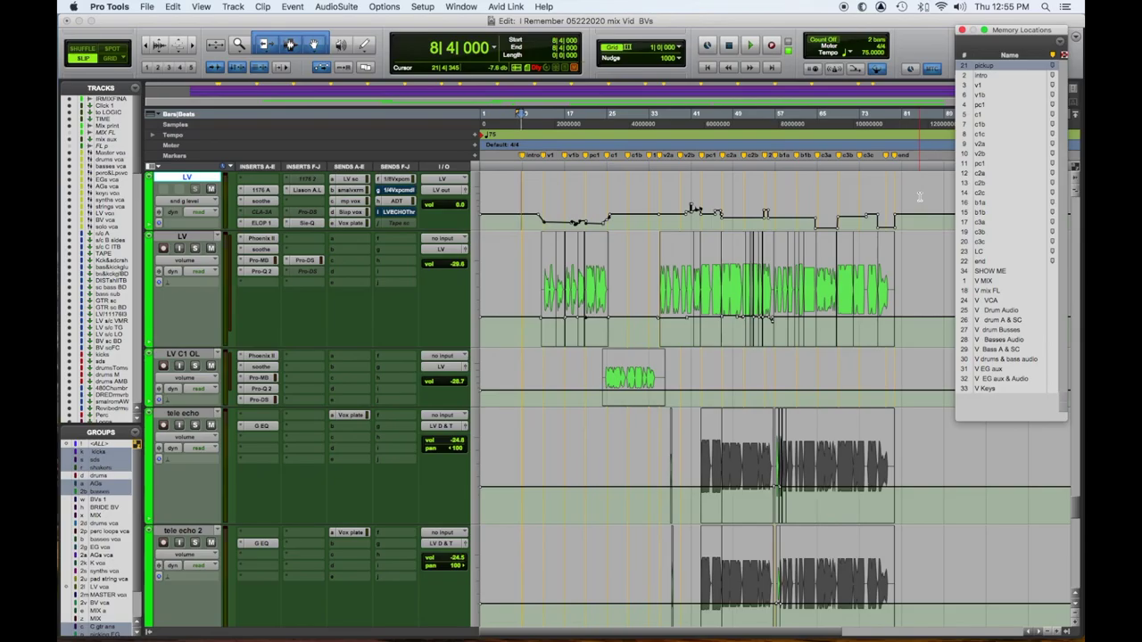
scroll(920, 197, down, 5)
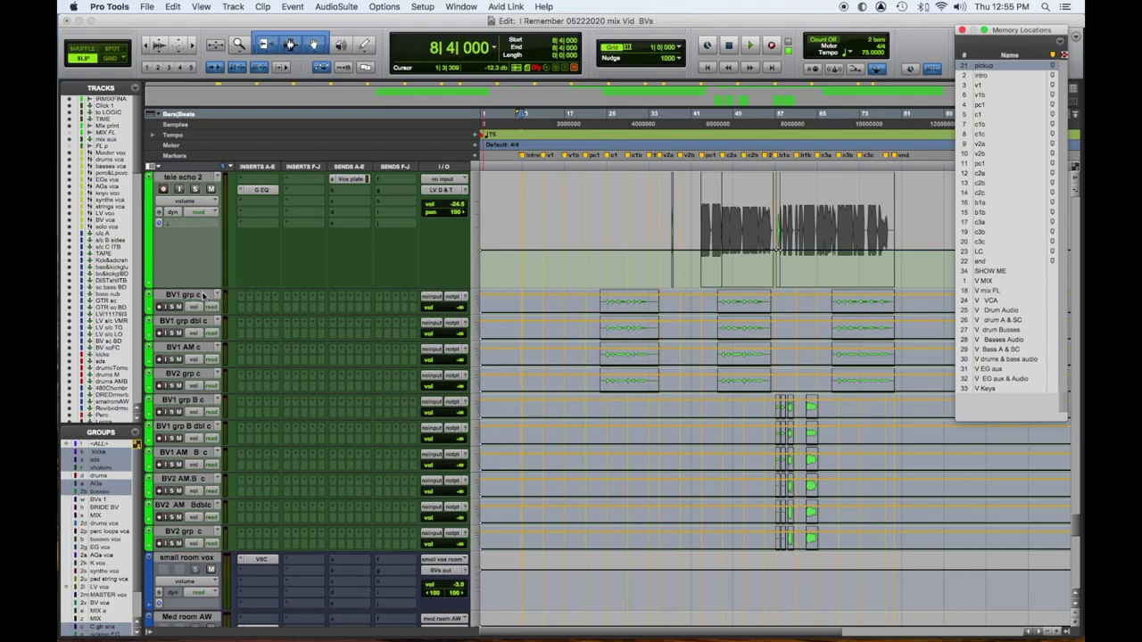
key(ctrl+Down)
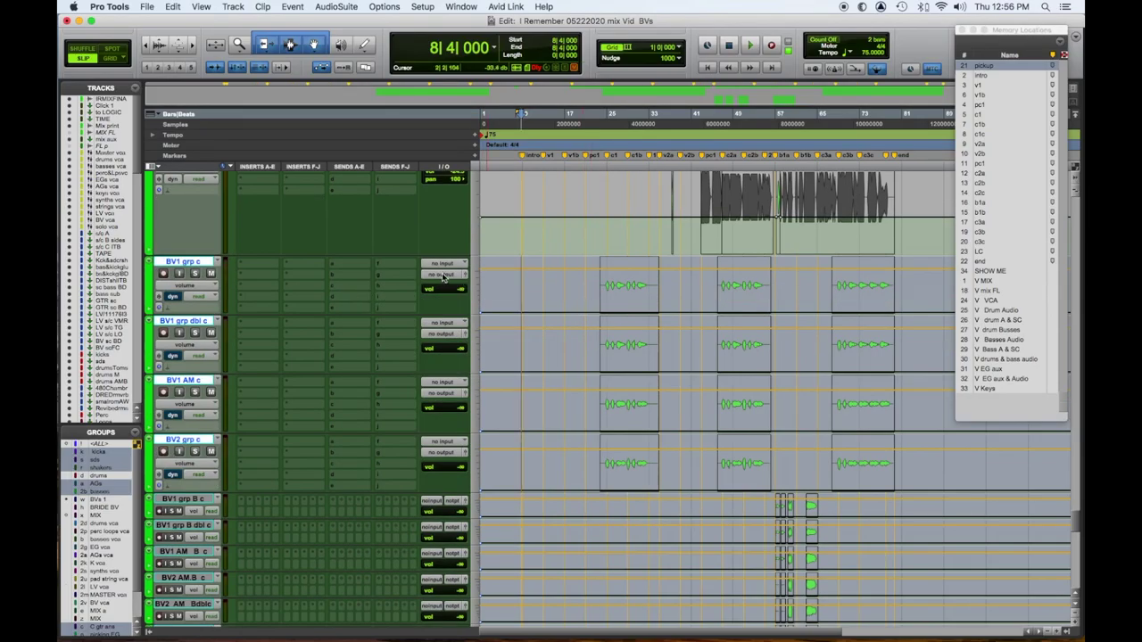
- Route the four selected BV group tracks' outputs to the BV 1 bus
click(443, 276)
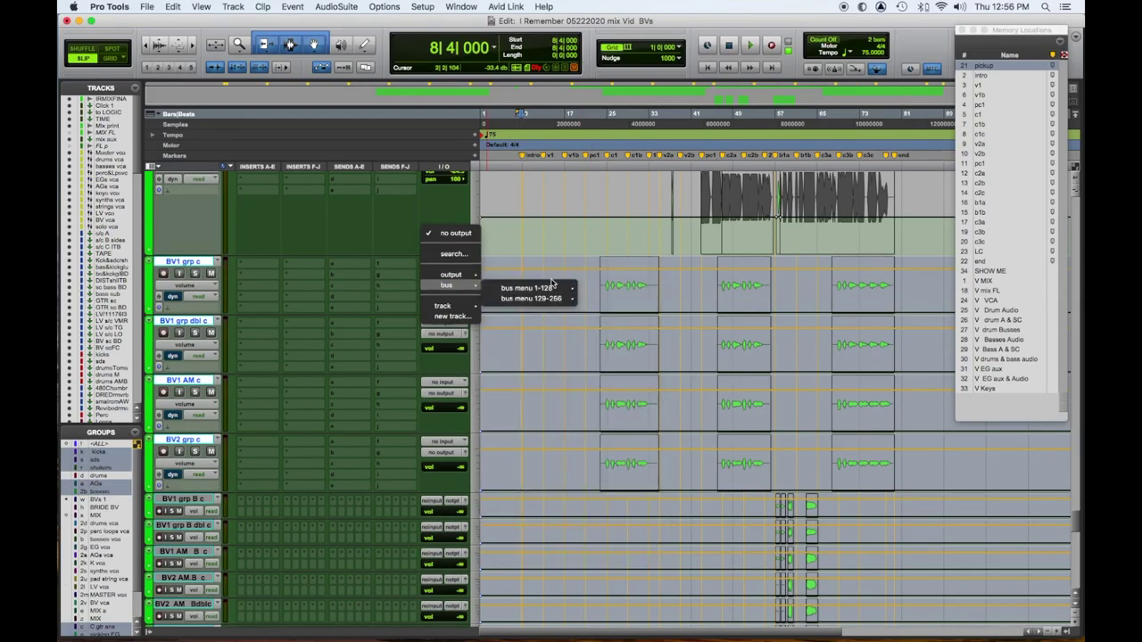
alt+shift+click(655, 285)
key(space)
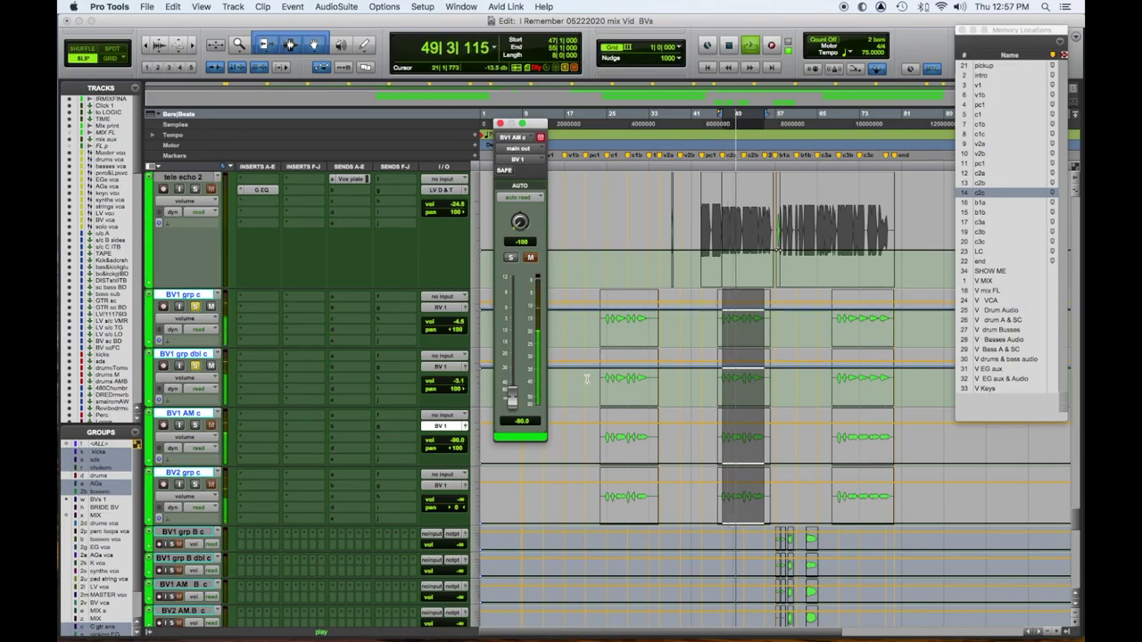
- Solo and audition BV1 AM and BV2 grp c, then lower the BV volume slightly
key(shift+s)
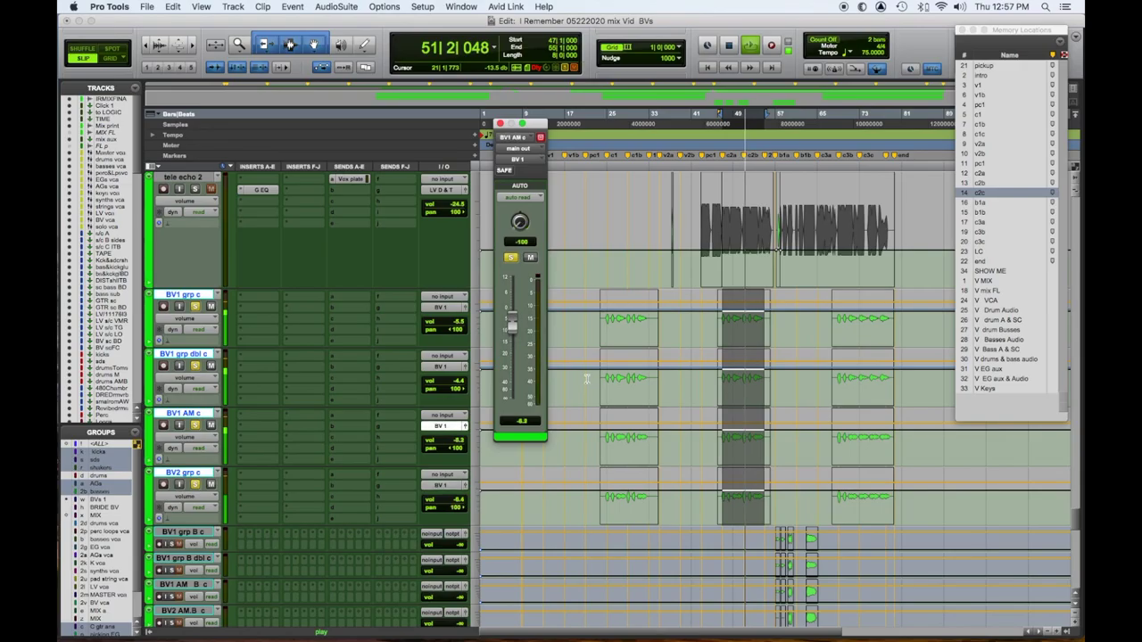
key(semicolon)
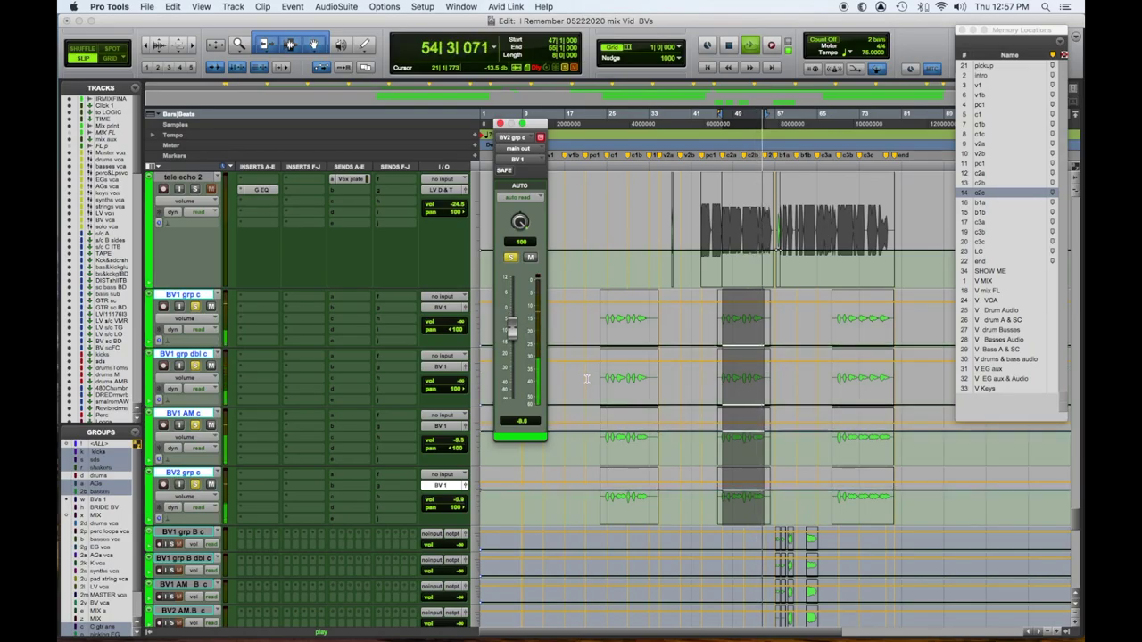
key(space)
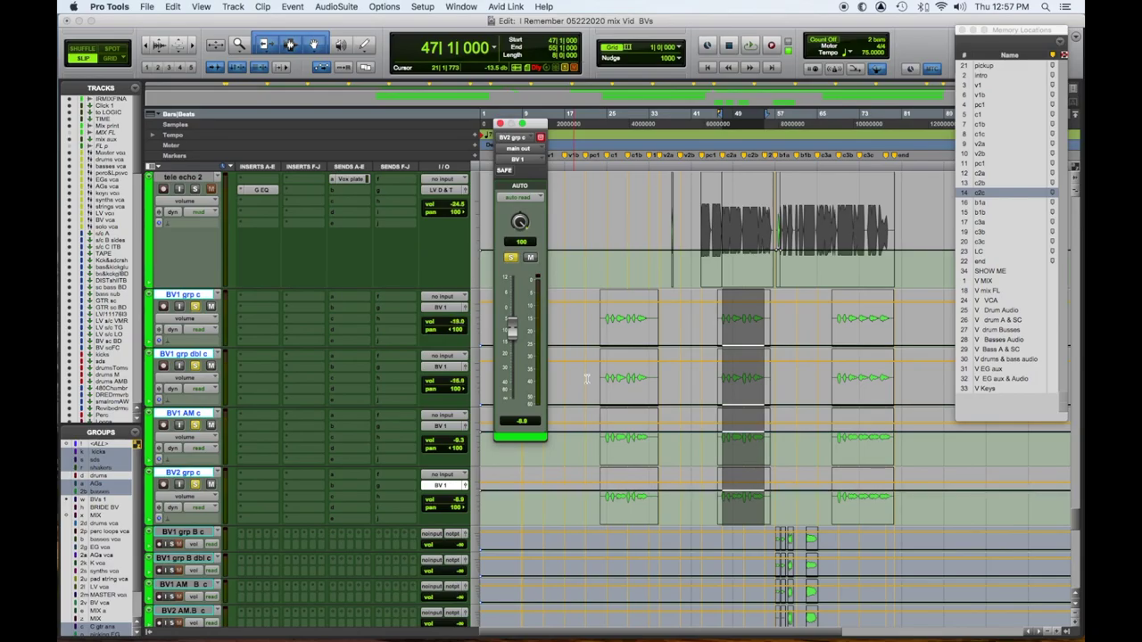
drag(587, 379, 587, 379)
- Play back the lowered BV group levels against the lead vocal
scroll(467, 272, up, 3)
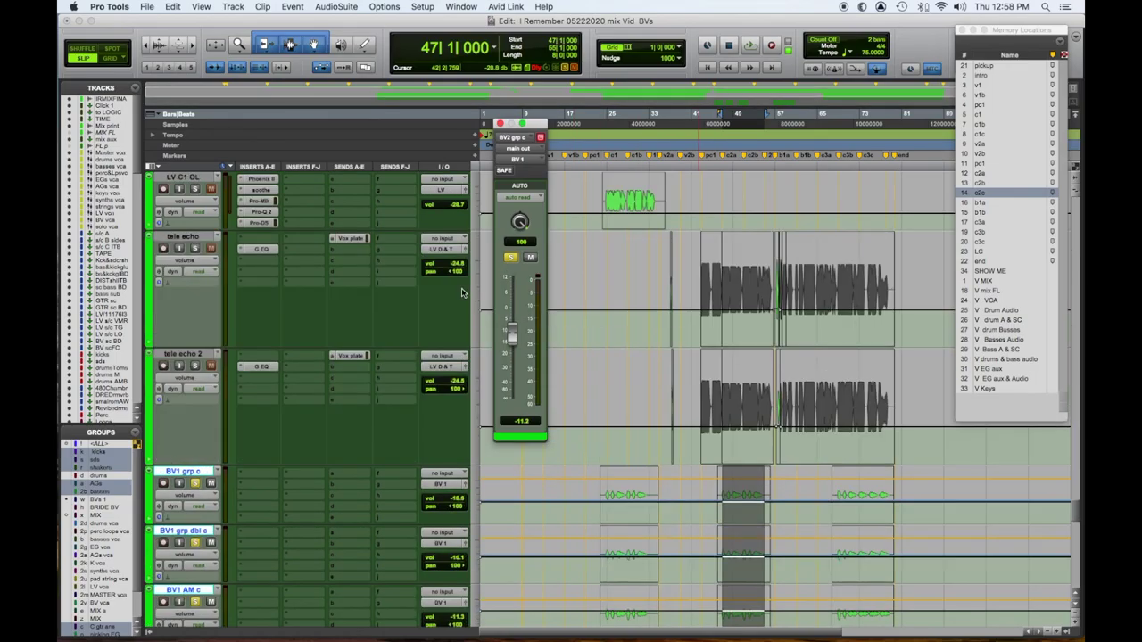
scroll(462, 290, up, 3)
key(space)
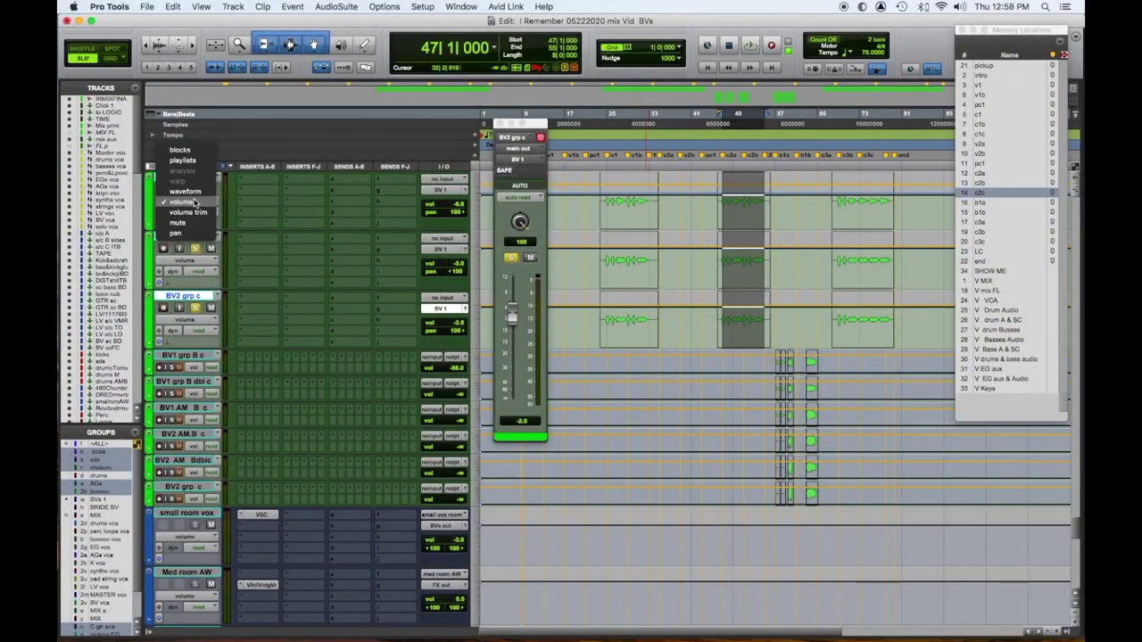
click(195, 202)
- Show the BV tracks as waveforms, select their clips, and jump to the second chorus
click(194, 202)
click(196, 191)
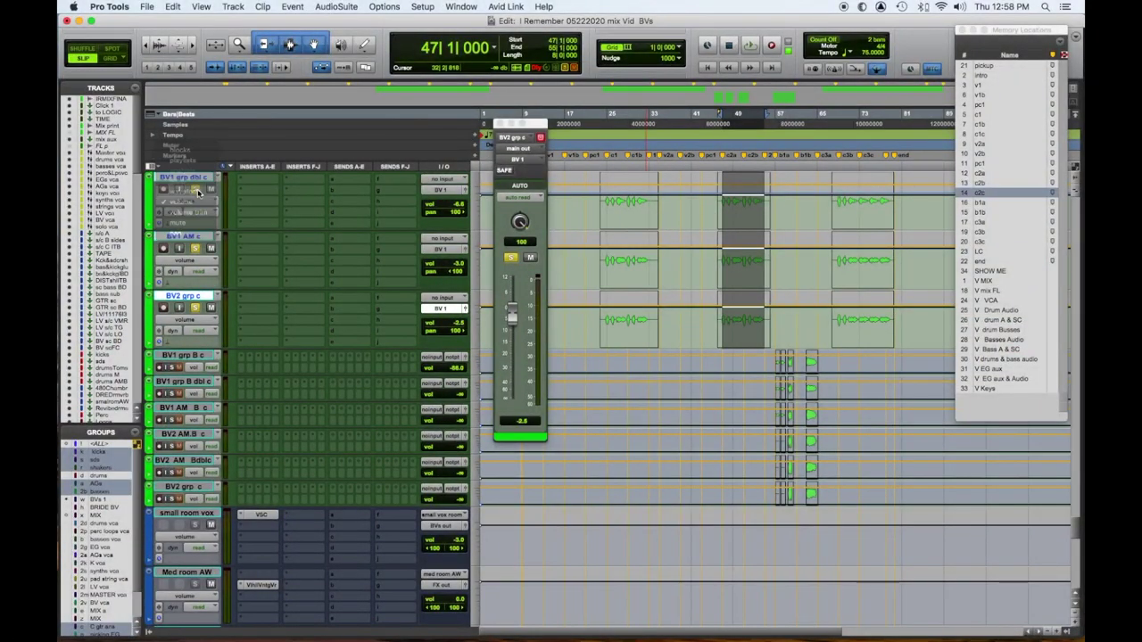
click(614, 221)
shift+click(872, 330)
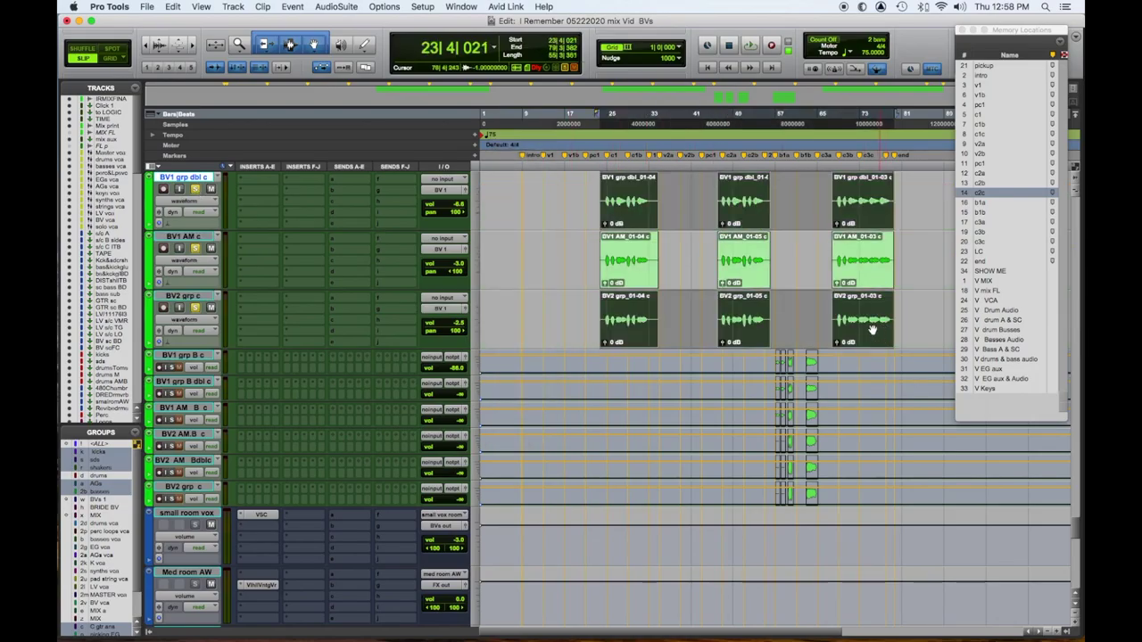
shift+click(865, 275)
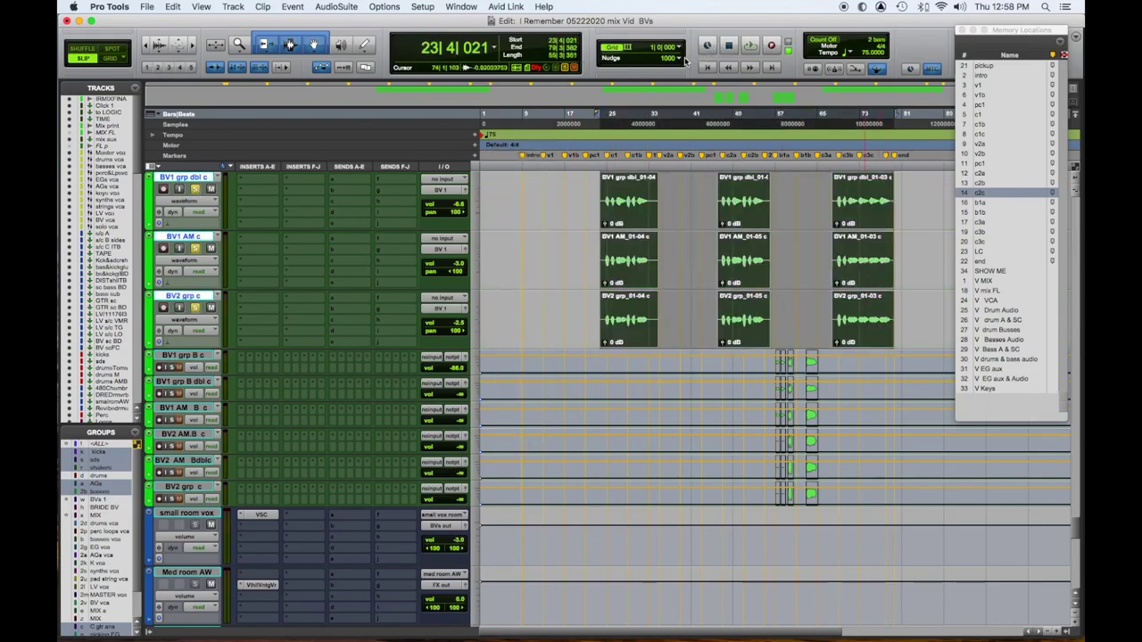
click(986, 174)
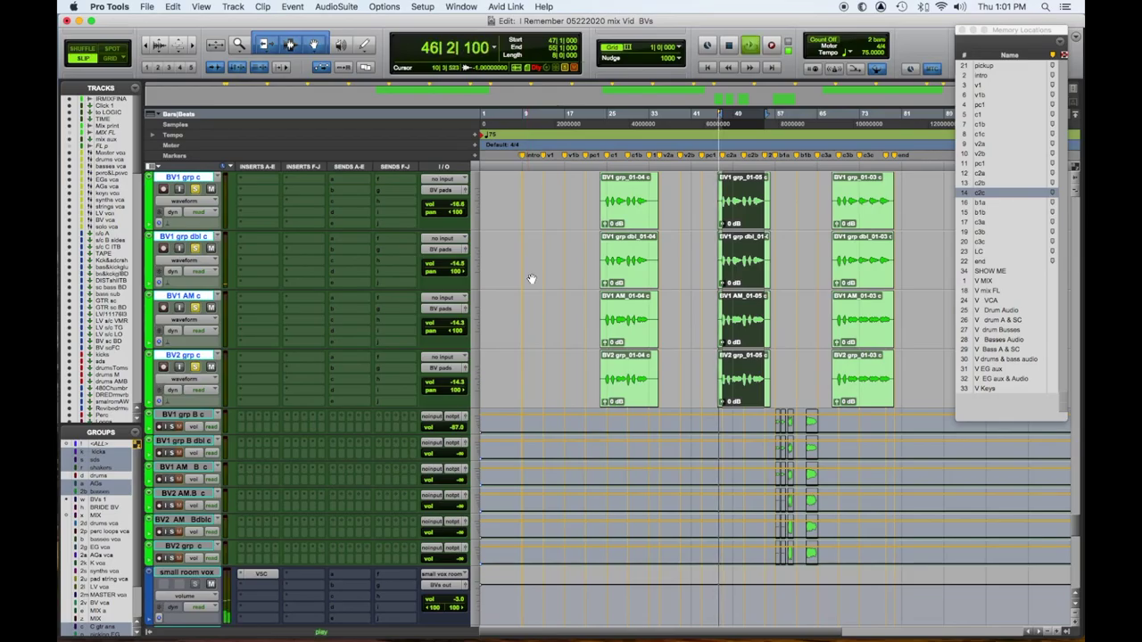
- Scroll through the track list to locate the BV pads aux and its Pro-Q 2 insert
scroll(531, 279, up, 5)
scroll(531, 280, up, 5)
scroll(531, 279, up, 5)
scroll(531, 279, up, 3)
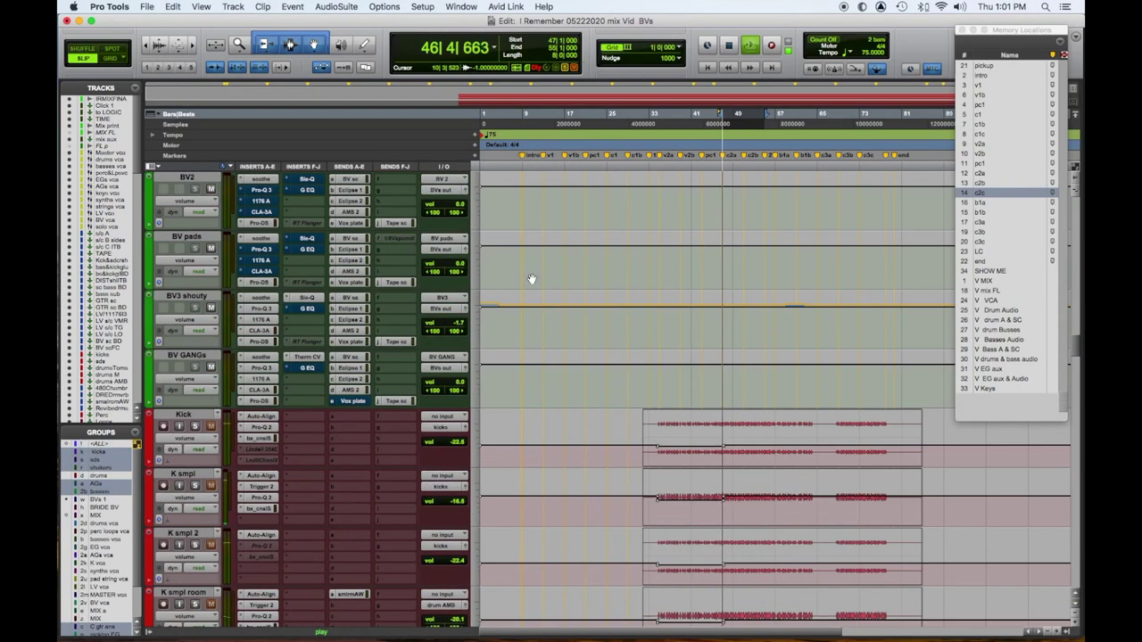
scroll(531, 279, up, 5)
scroll(502, 368, down, 2)
scroll(502, 368, down, 2)
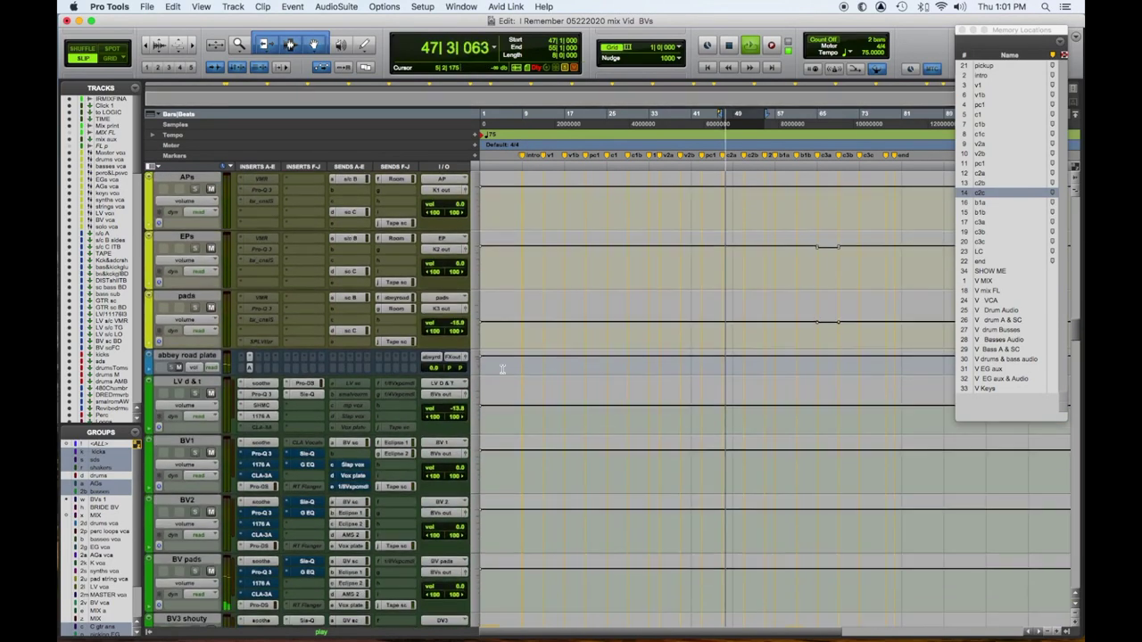
scroll(502, 369, down, 2)
scroll(502, 369, down, 2)
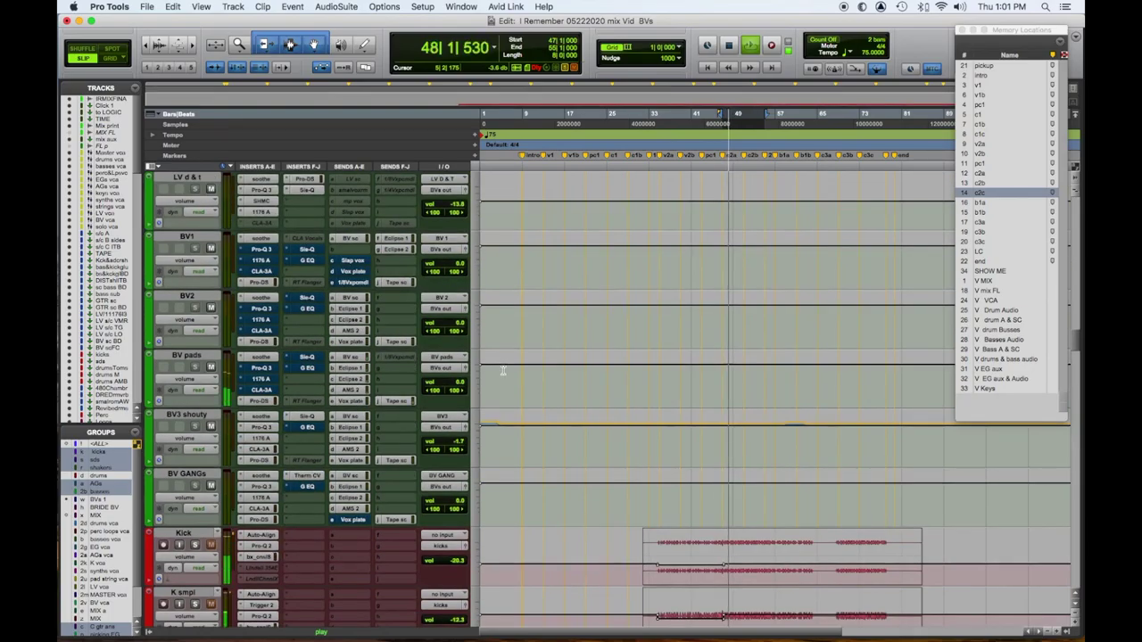
scroll(503, 369, down, 2)
scroll(504, 370, up, 2)
scroll(504, 370, down, 2)
scroll(505, 373, down, 2)
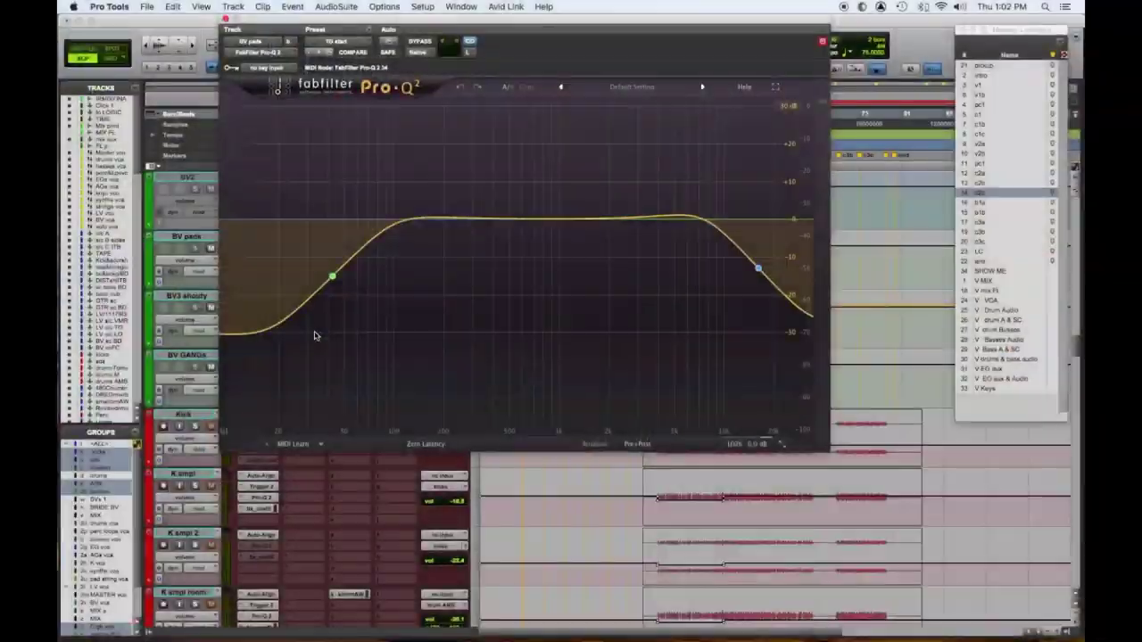
- Raise the Pro-Q 2 low shelf to about 100 Hz and lower the high shelf to about 13 kHz
drag(327, 298, 385, 301)
key(space)
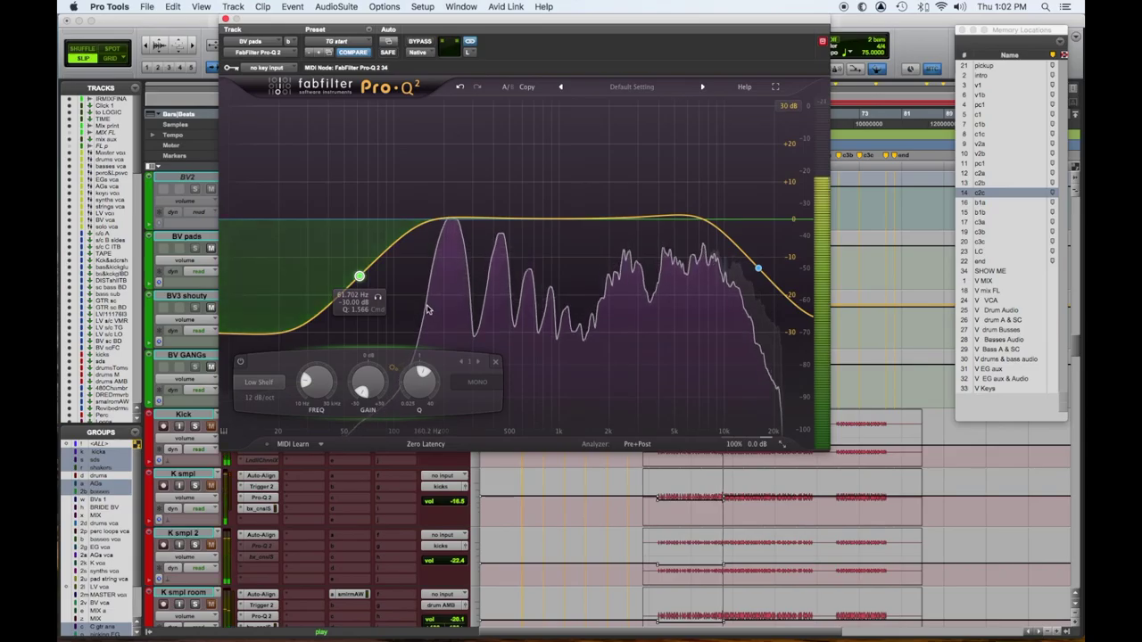
click(426, 309)
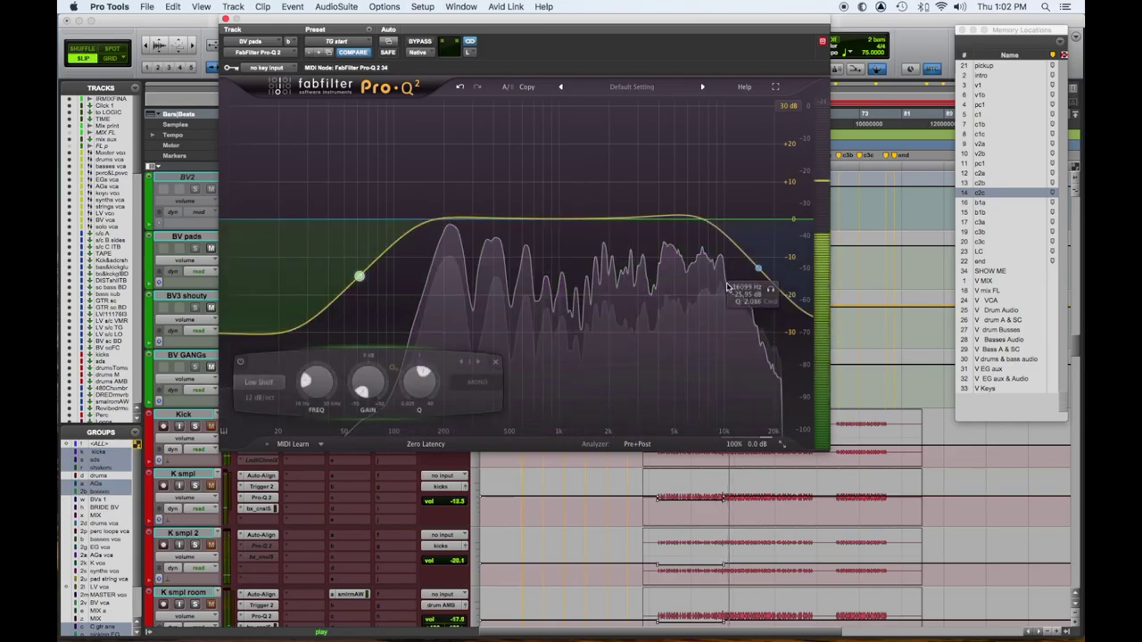
mouse_move(358, 276)
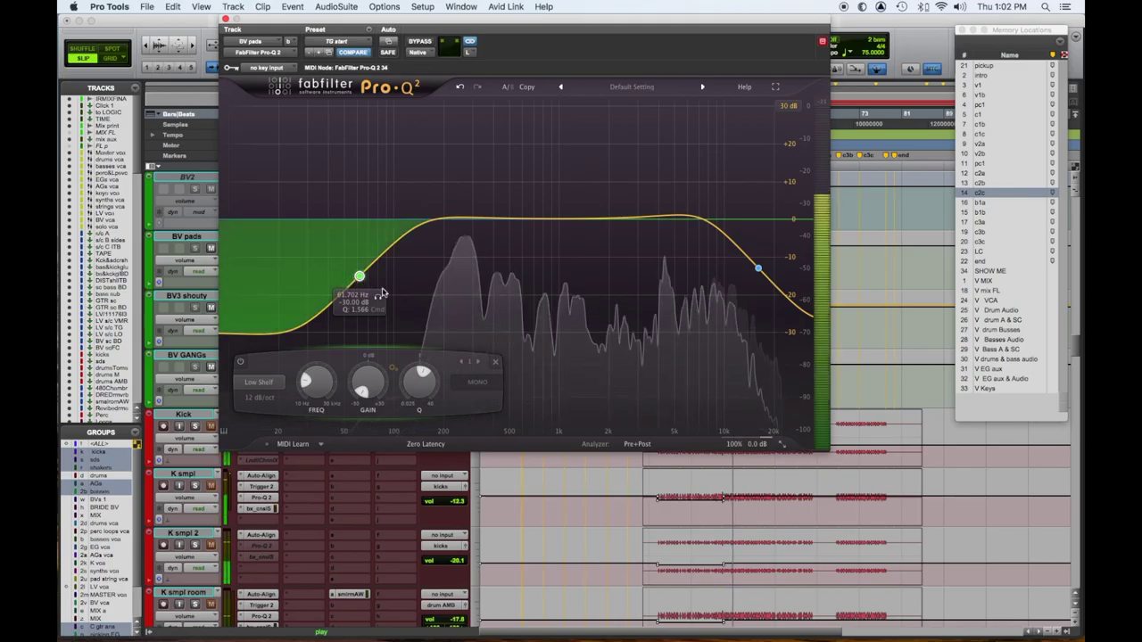
drag(358, 276, 395, 276)
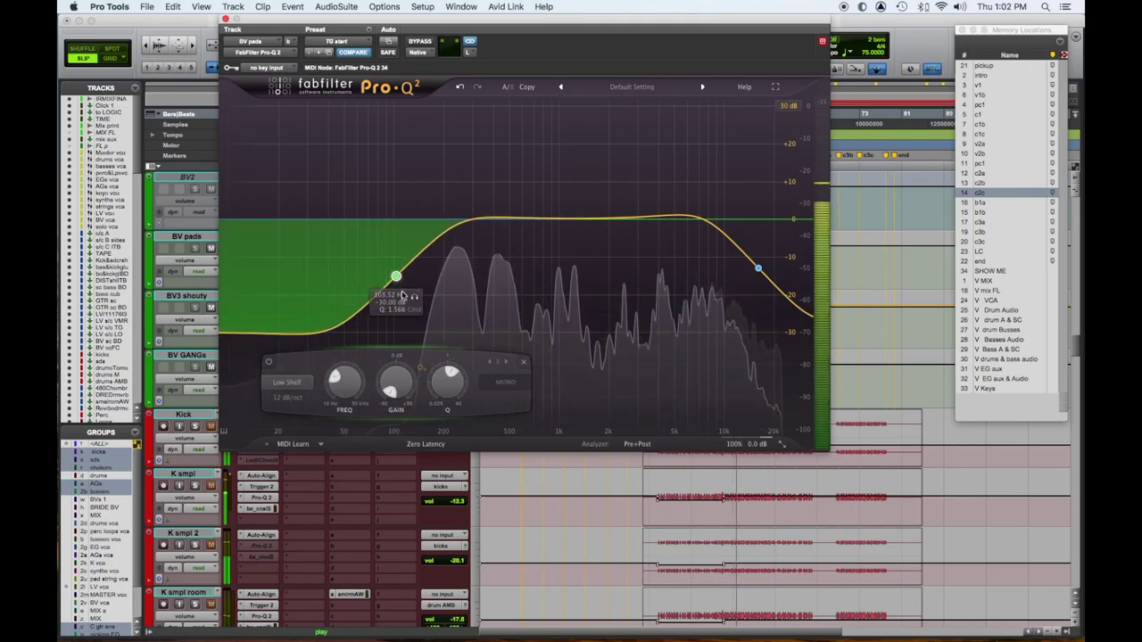
drag(758, 265, 755, 291)
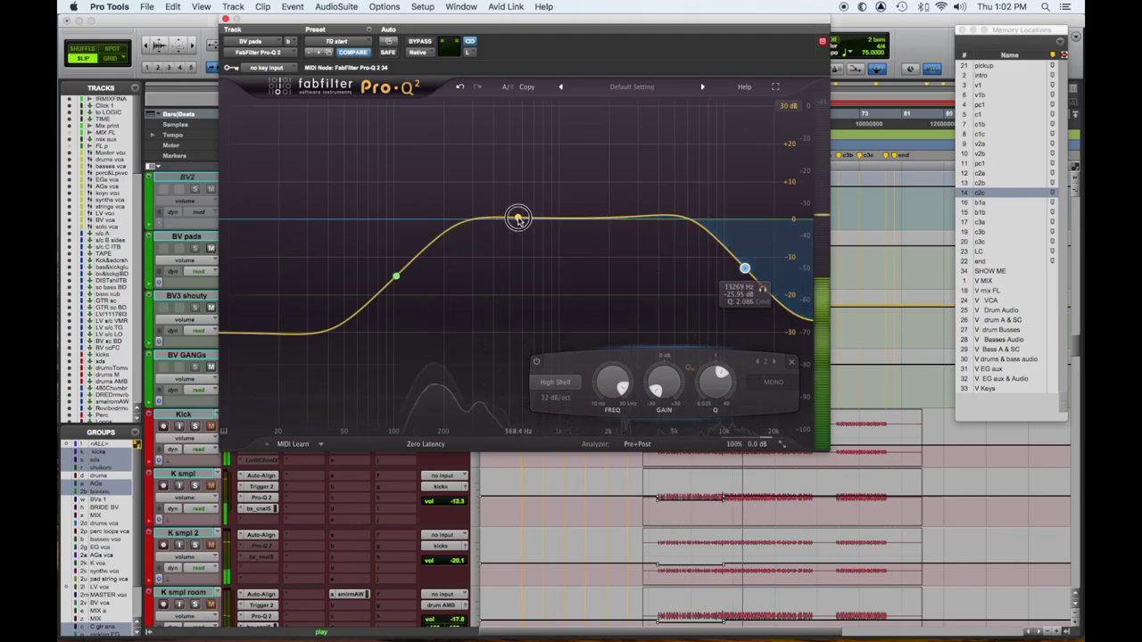
- Add a bell band, sweep for harshness, and turn it into a gentle dip near 720 Hz
mouse_move(517, 219)
mouse_down()
mouse_move(543, 182)
mouse_move(535, 145)
mouse_up()
scroll(592, 379, up, 10)
scroll(543, 143, up, 3)
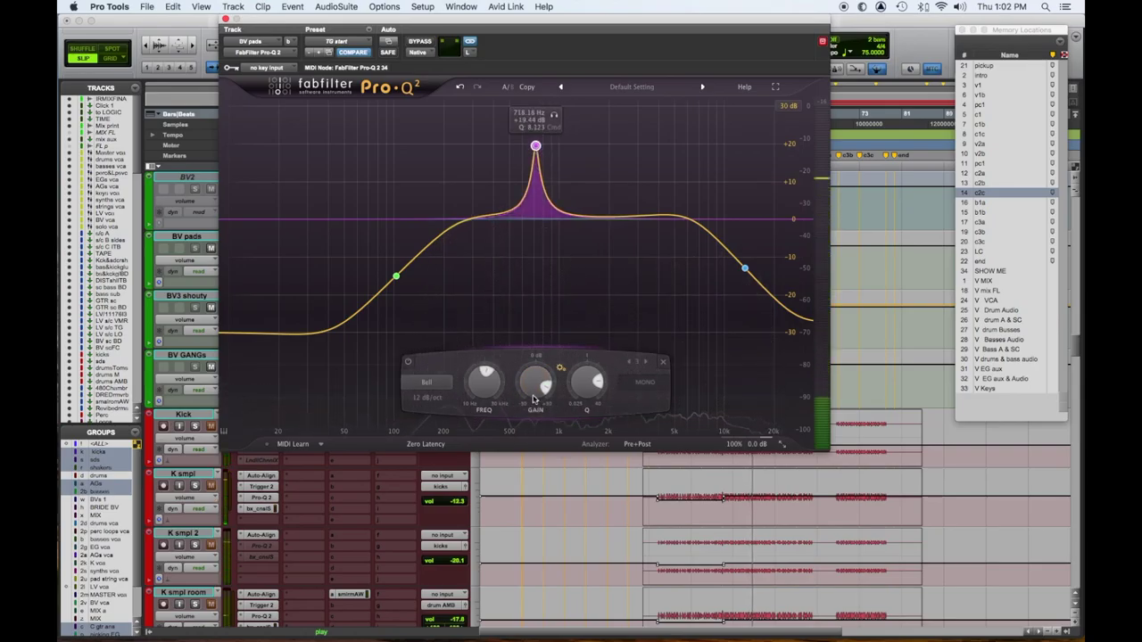
drag(534, 399, 535, 467)
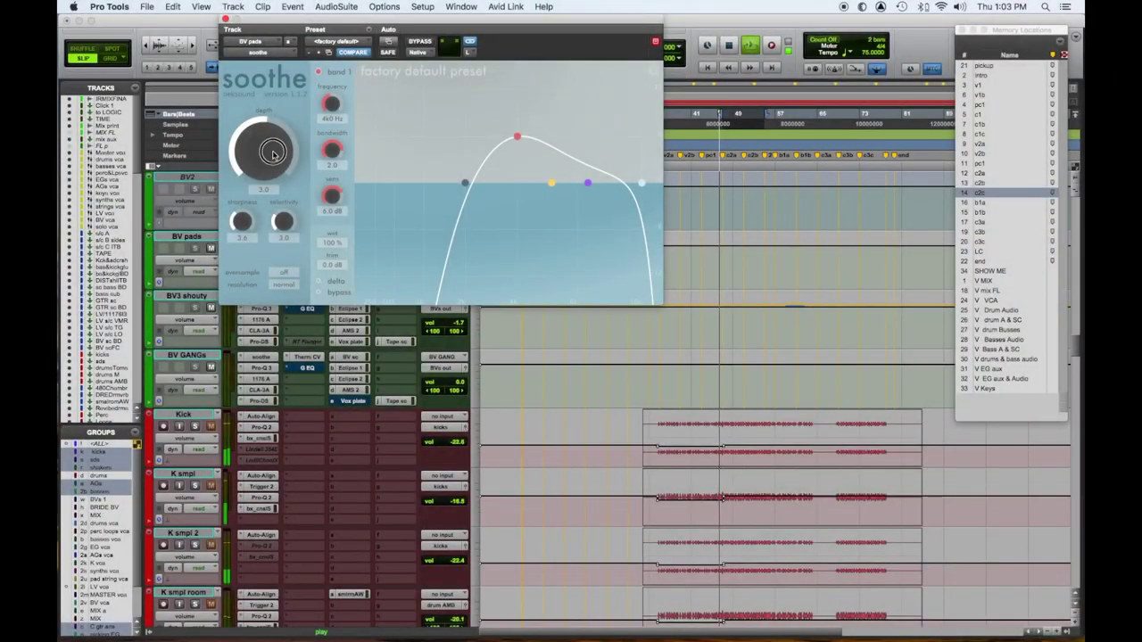
- Set soothe's depth on BV pads to 1.8
drag(273, 154, 273, 142)
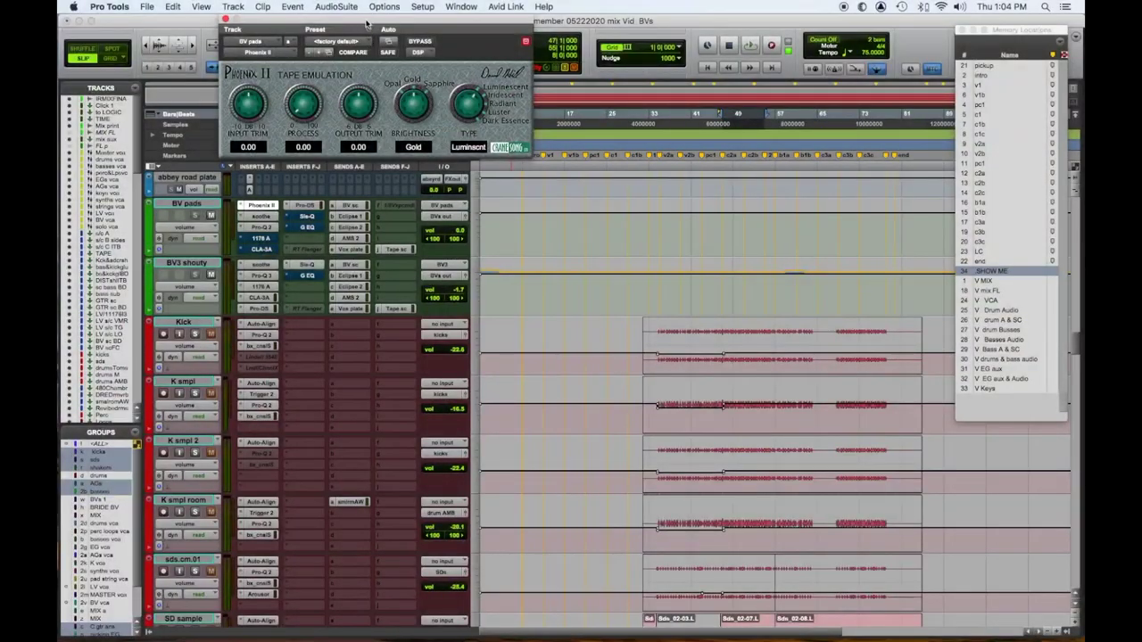
- Set Phoenix II brightness to Sapphire and type to Dark Essence, then close it
drag(366, 24, 428, 187)
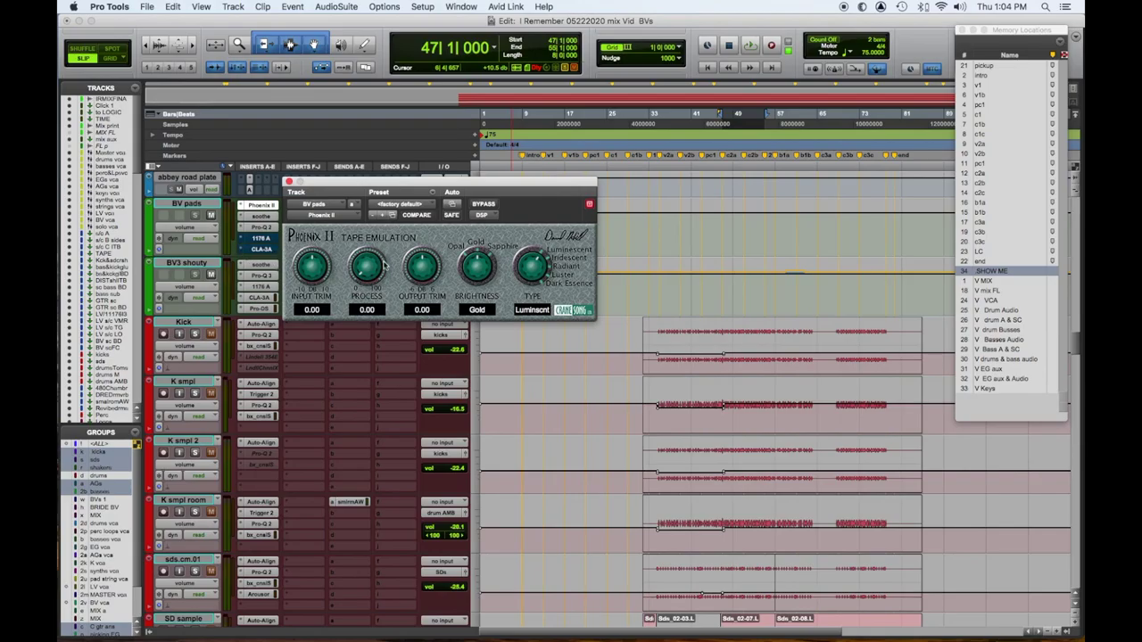
key(space)
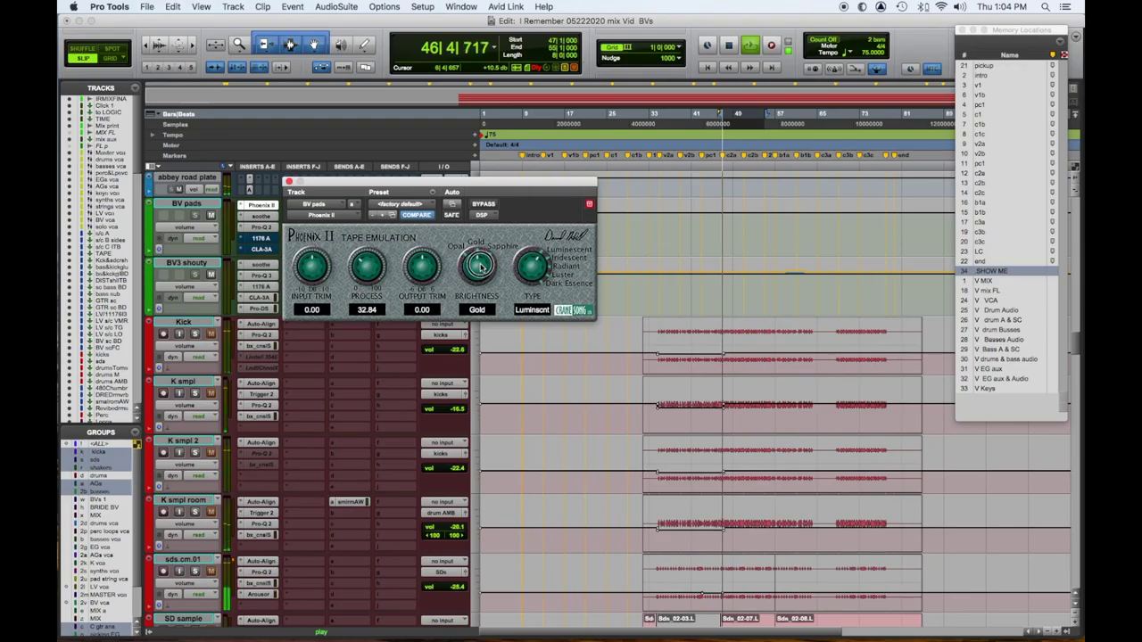
drag(480, 266, 483, 210)
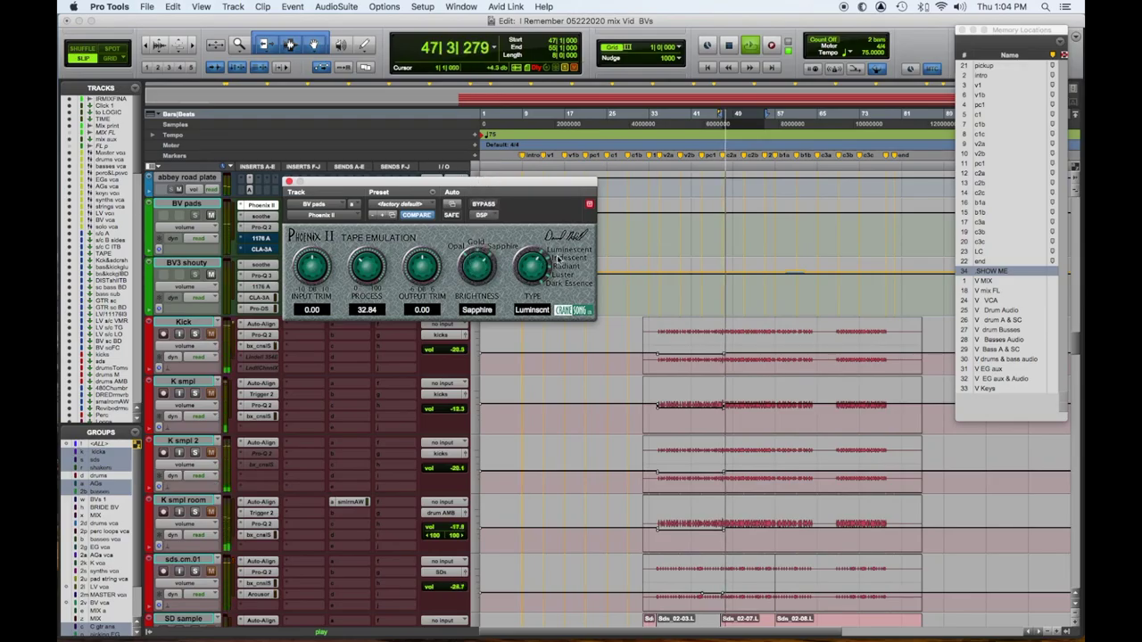
drag(533, 261, 538, 102)
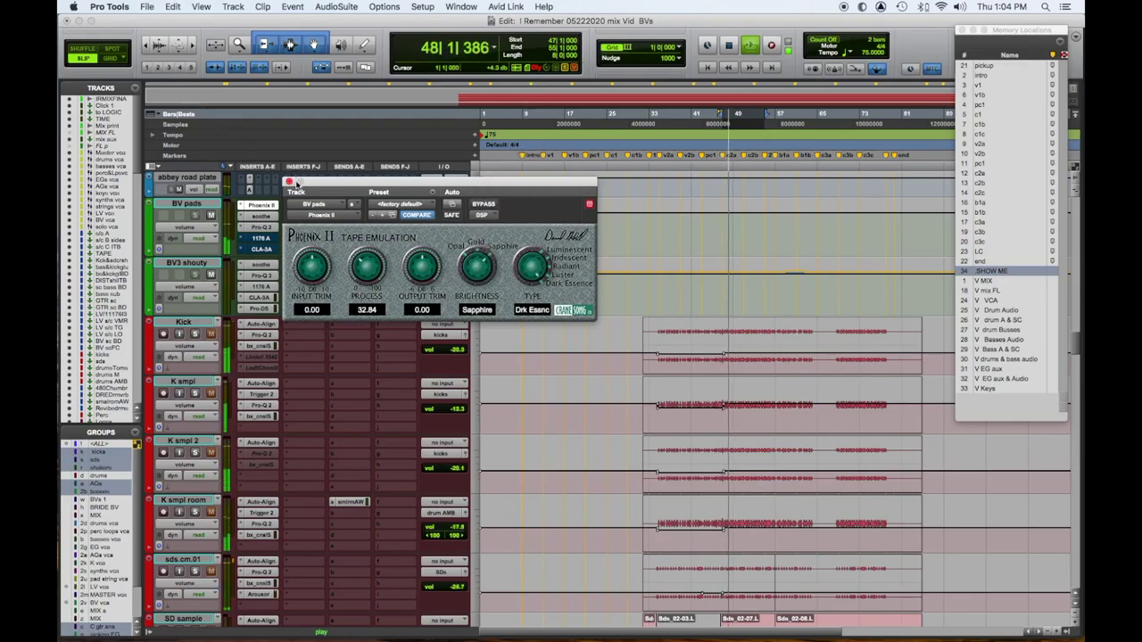
click(288, 183)
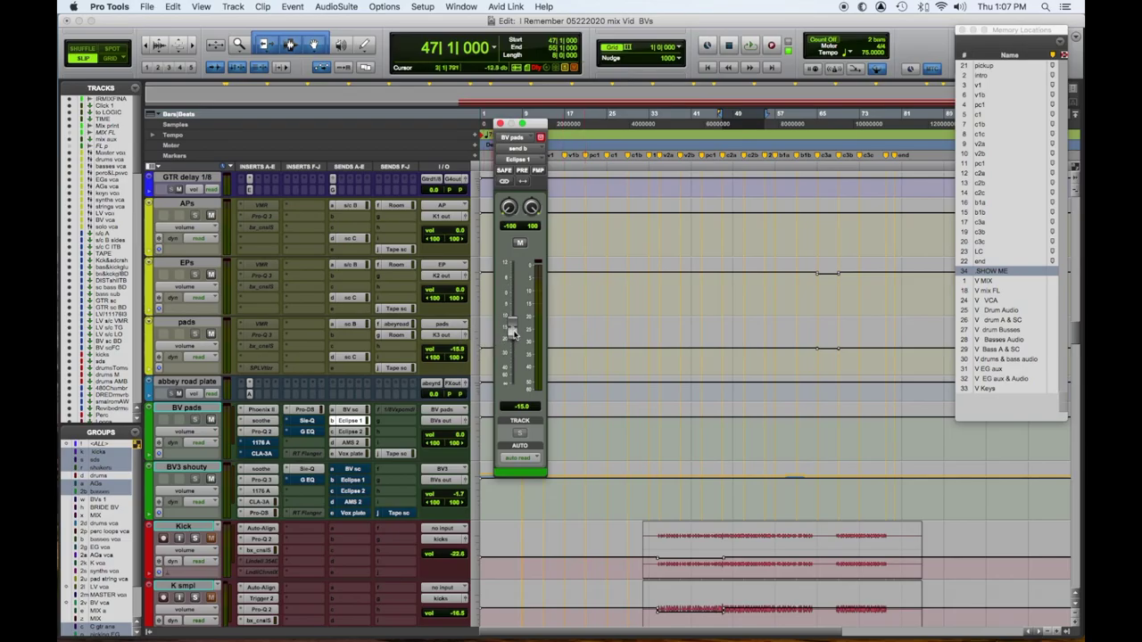
- During playback, reset the Eclipse 1 send to unity, adjust its level, and A/B it with mute
key(space)
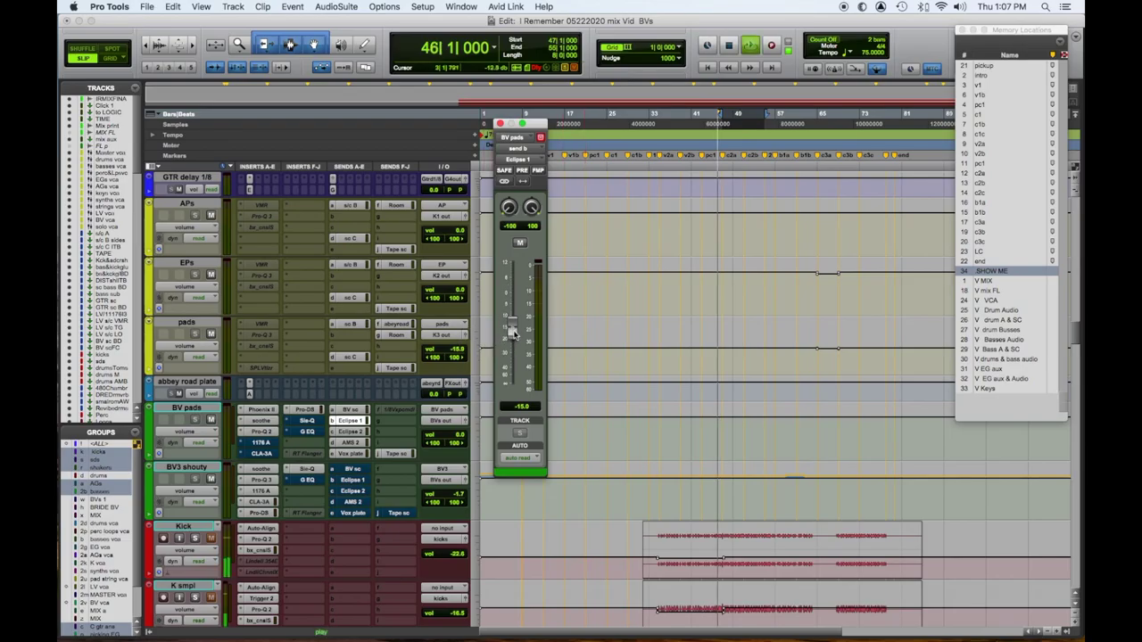
alt+click(512, 330)
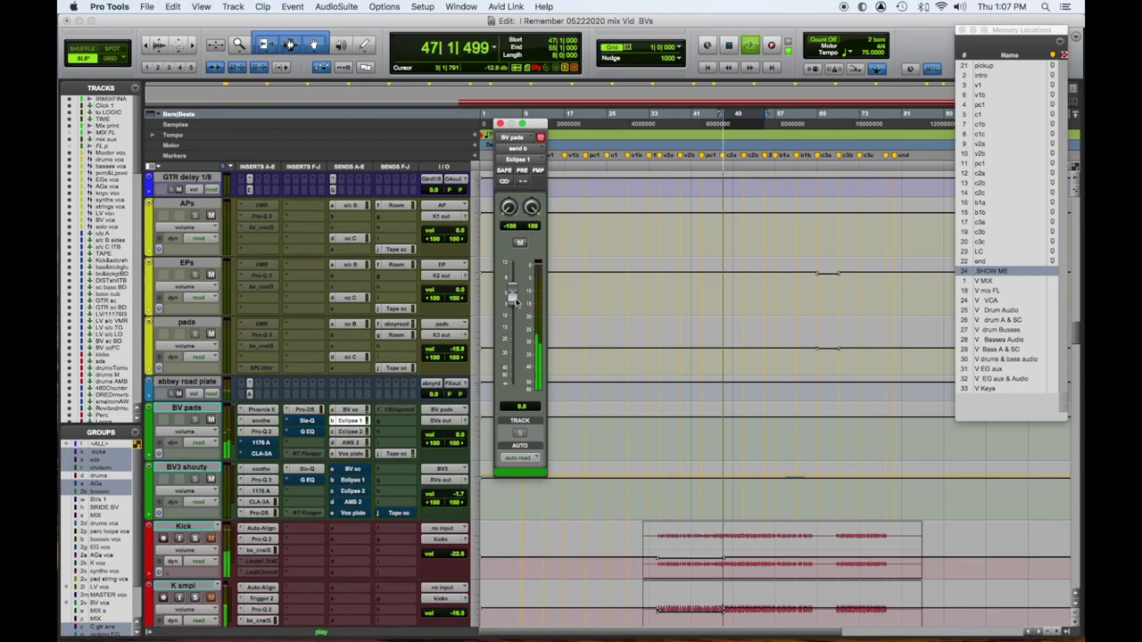
drag(512, 285, 516, 260)
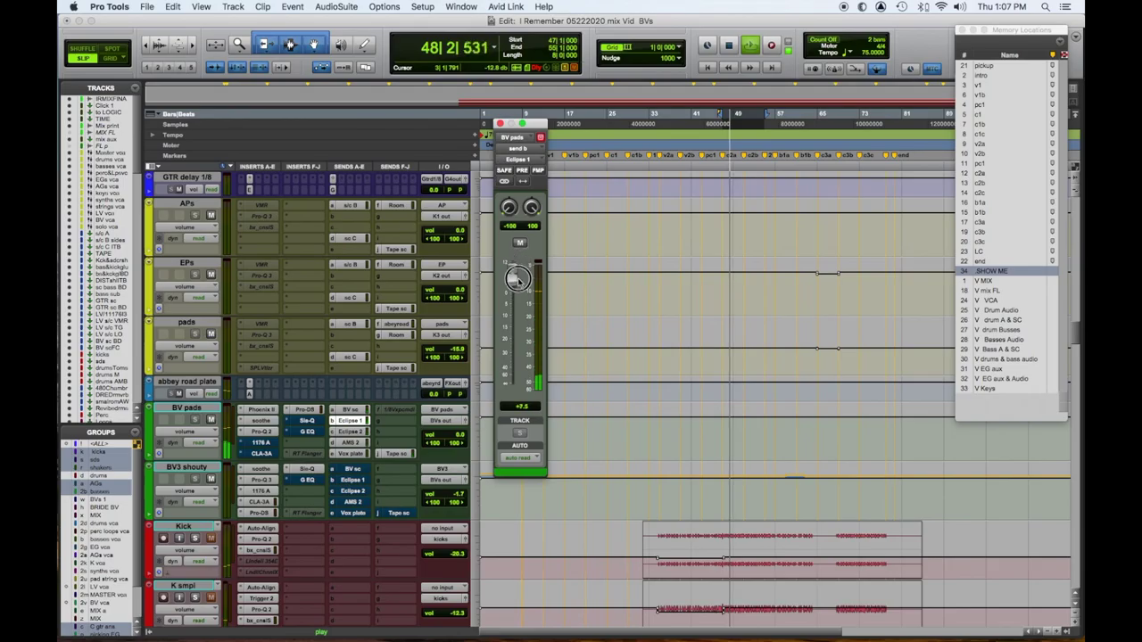
drag(516, 261, 520, 295)
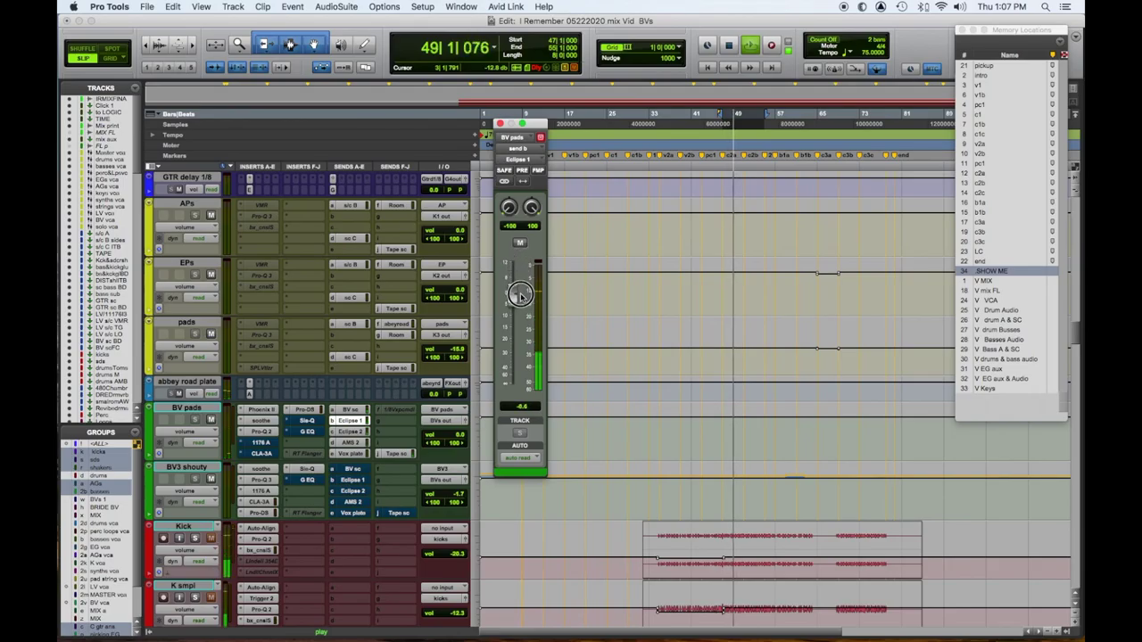
ctrl+super+click(352, 420)
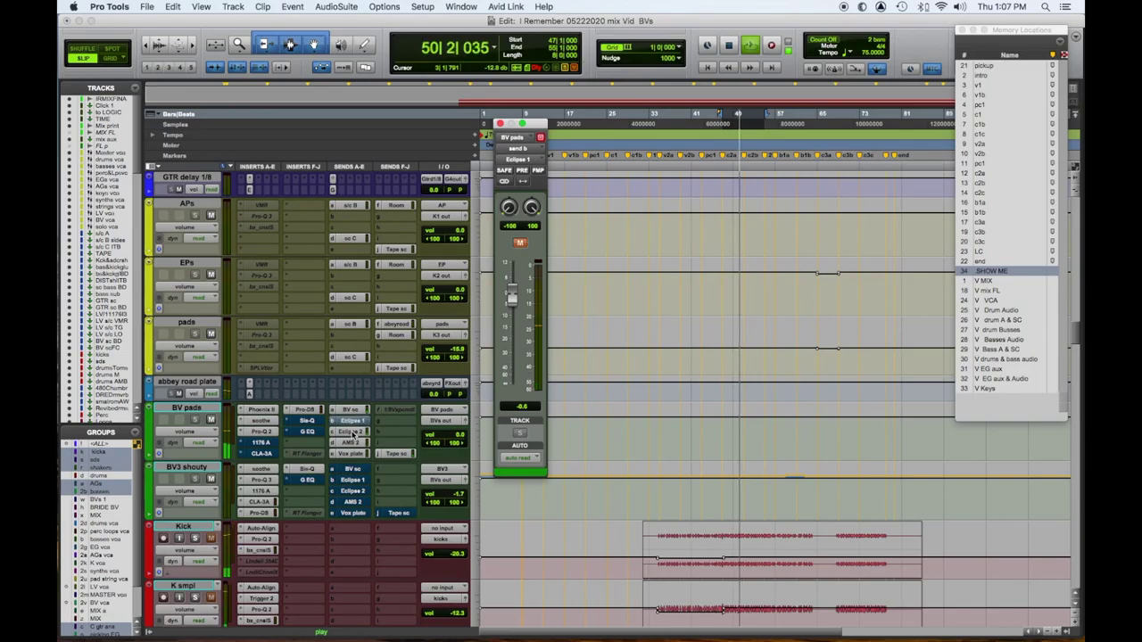
ctrl+super+click(352, 420)
- Bring up the Eclipse 2, AMS 2 and Vox plate sends and balance their levels
shift+click(352, 442)
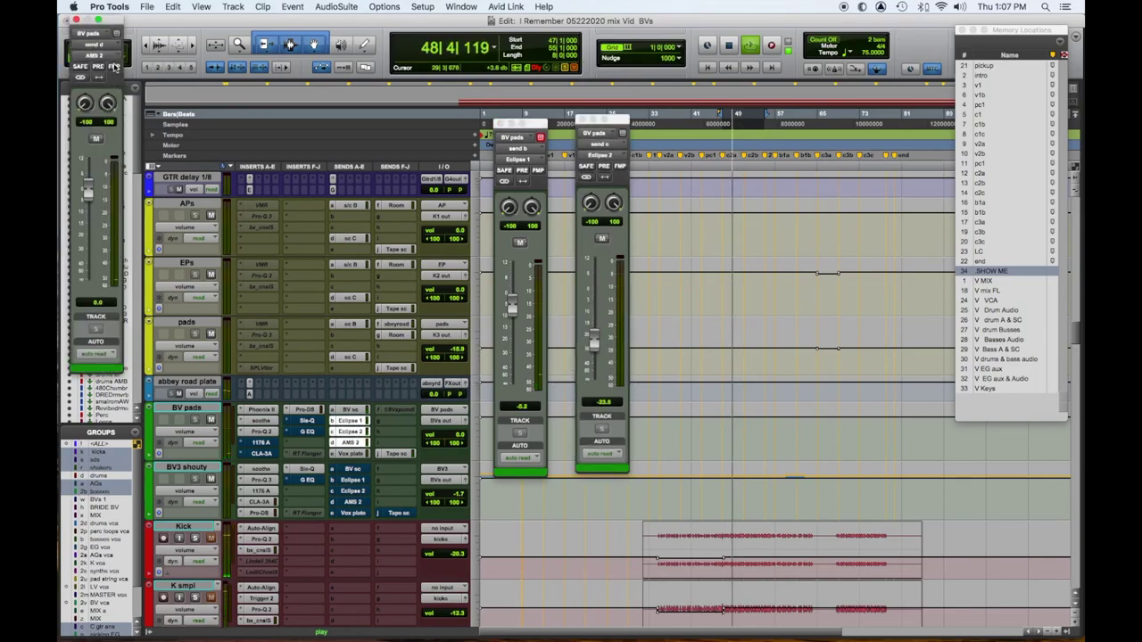
drag(112, 19, 721, 109)
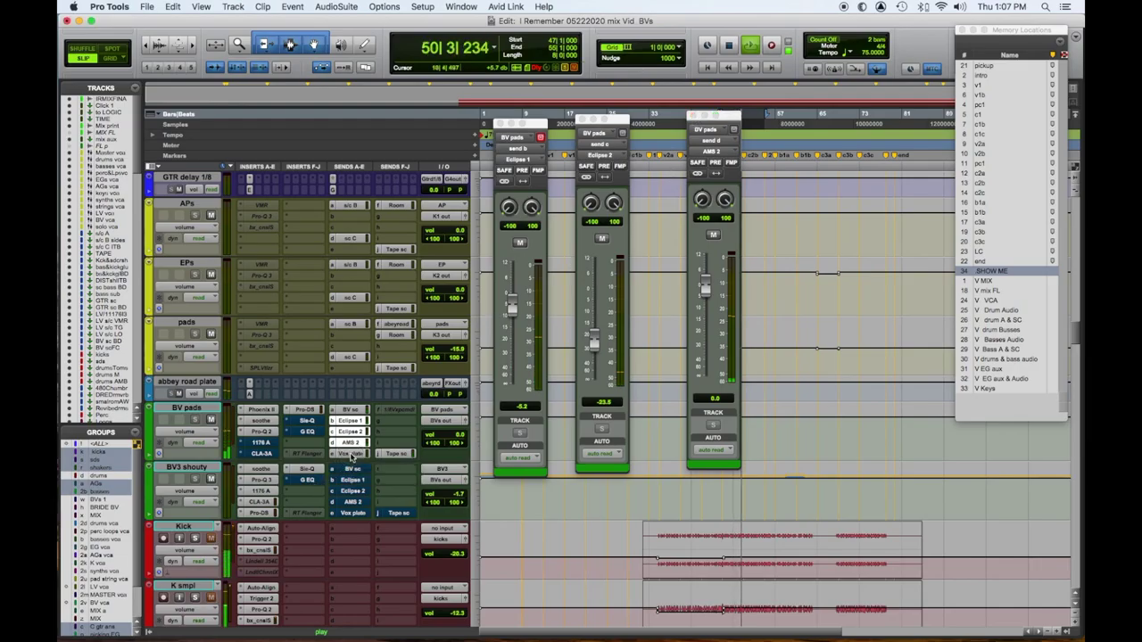
shift+click(352, 453)
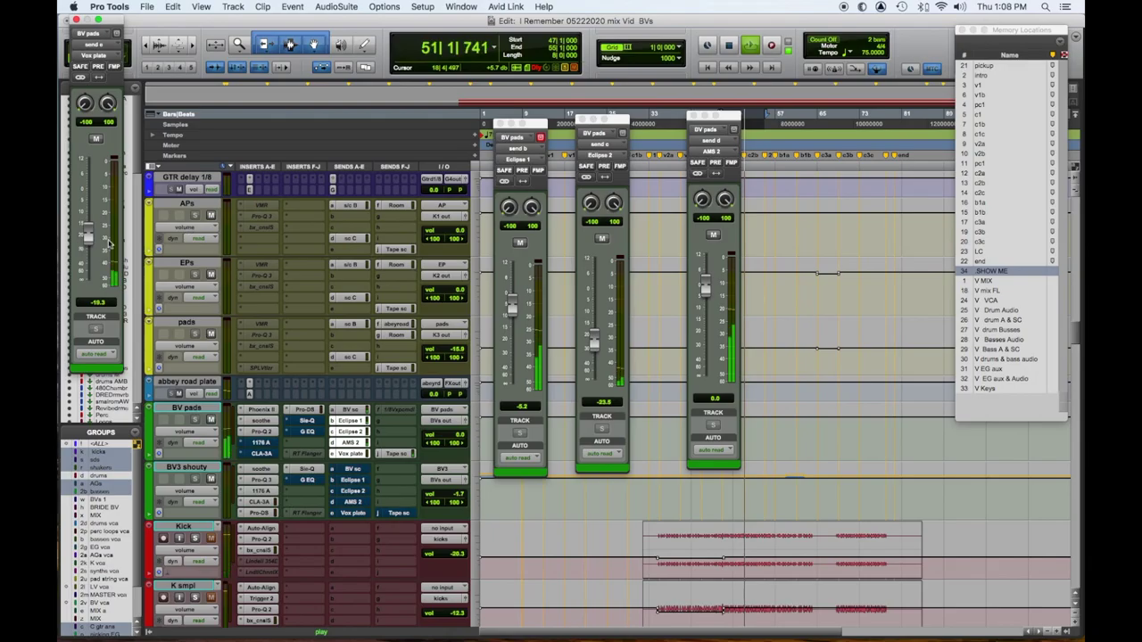
alt+click(93, 238)
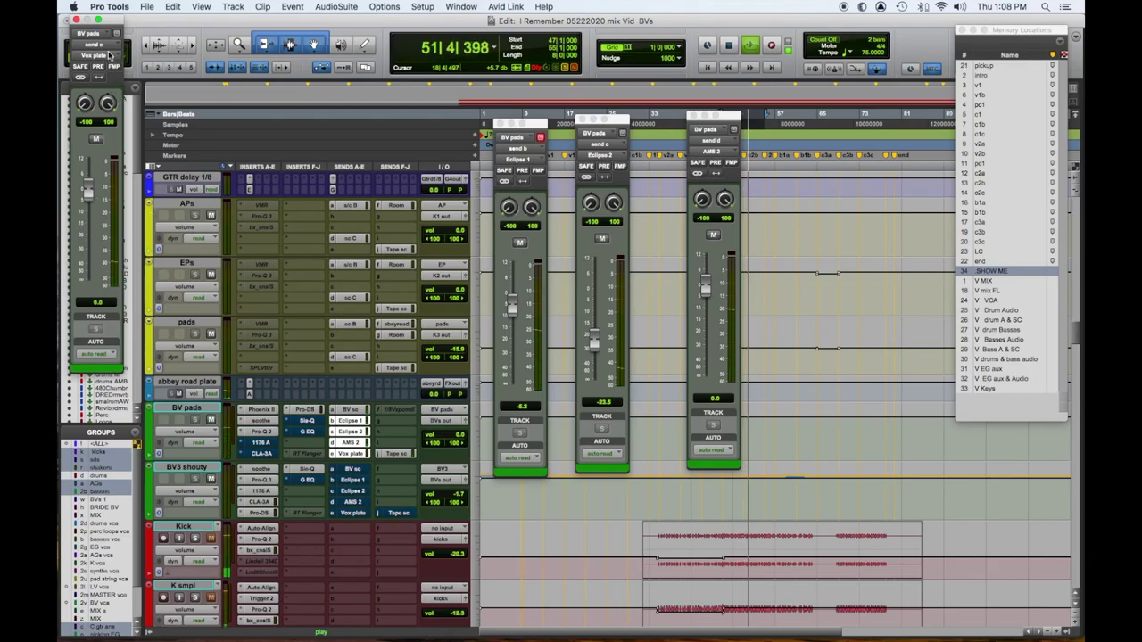
drag(111, 18, 837, 103)
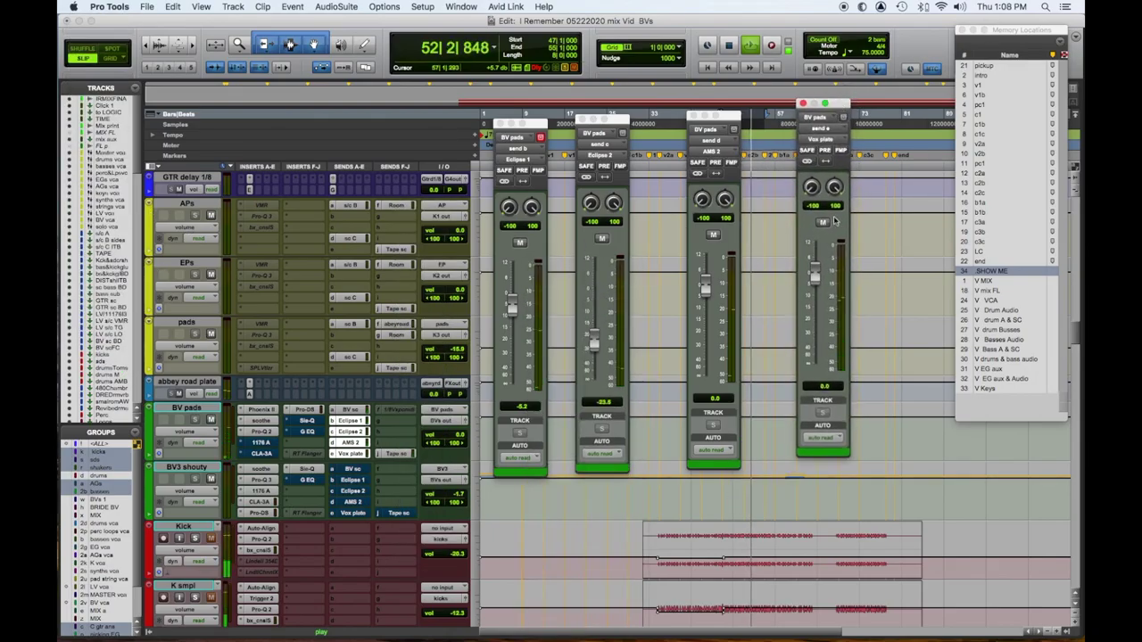
drag(813, 277, 815, 289)
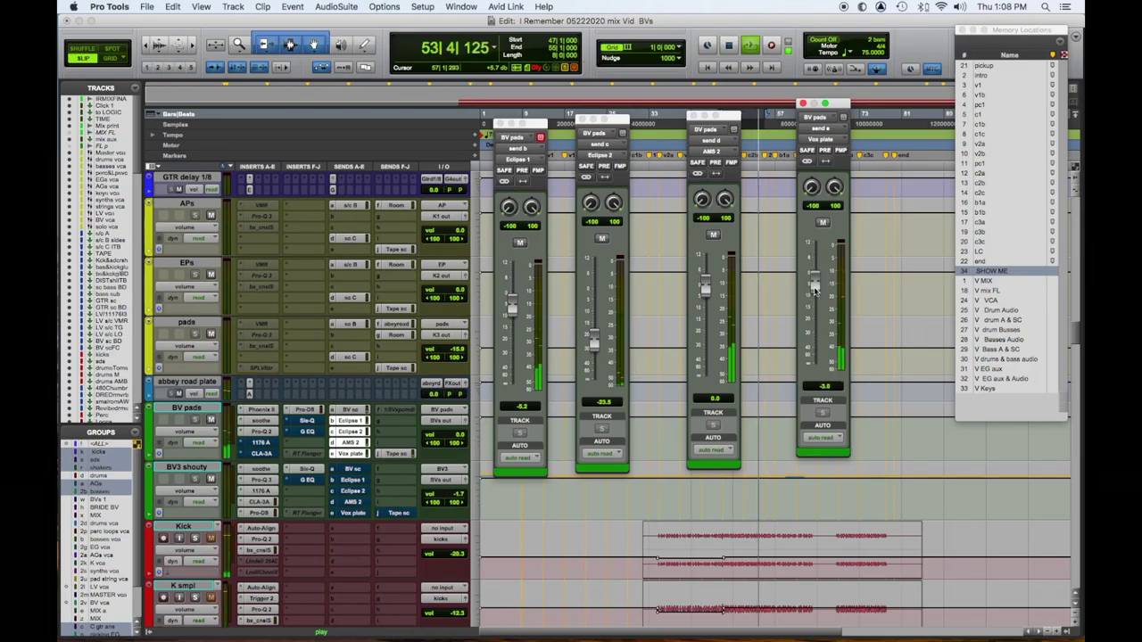
drag(705, 284, 705, 287)
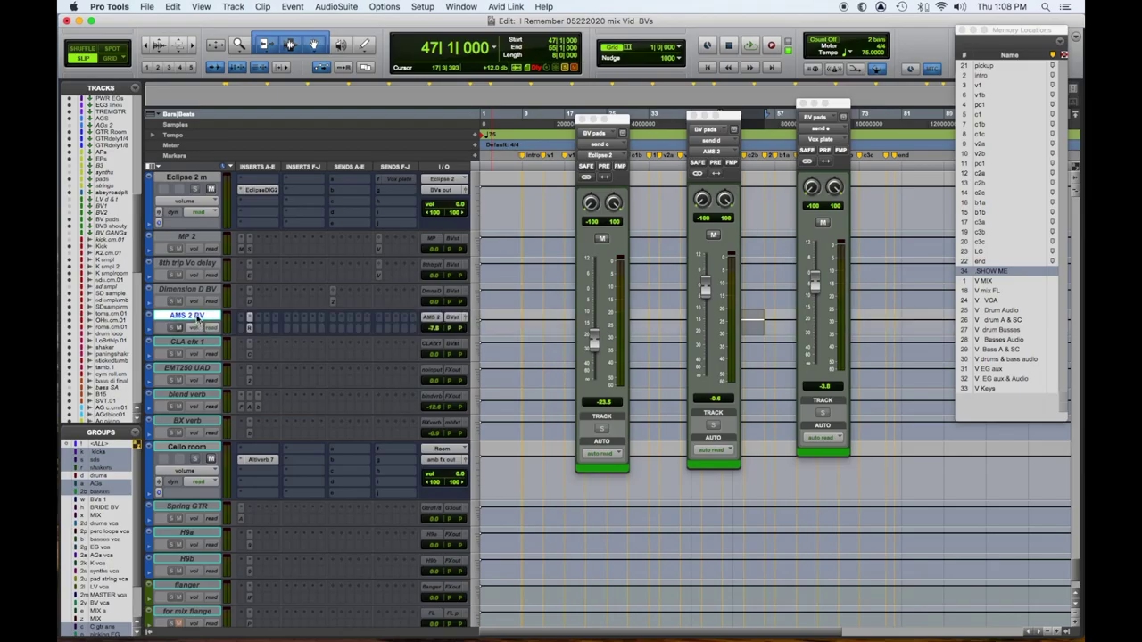
- Move the AMS 2 BV return track up to sit just below Eclipse 2 m
key(space)
drag(198, 320, 496, 235)
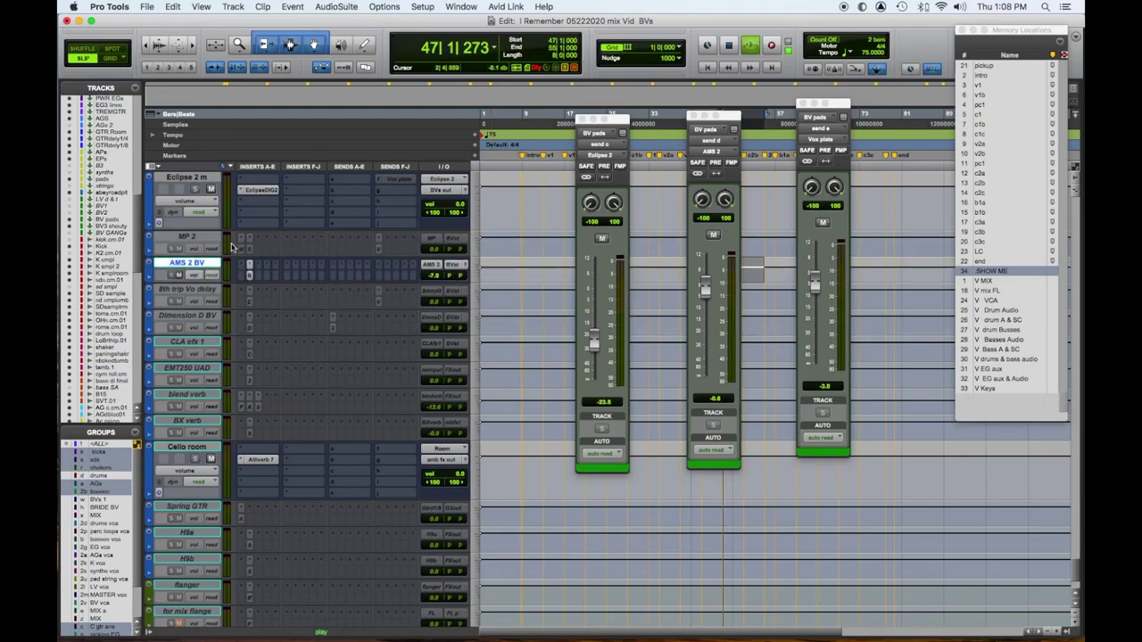
mouse_move(205, 264)
mouse_down()
mouse_move(532, 245)
mouse_move(475, 250)
mouse_up()
- Set AMS 2 BV to medium height and trim the AMS 2 send level
click(475, 245)
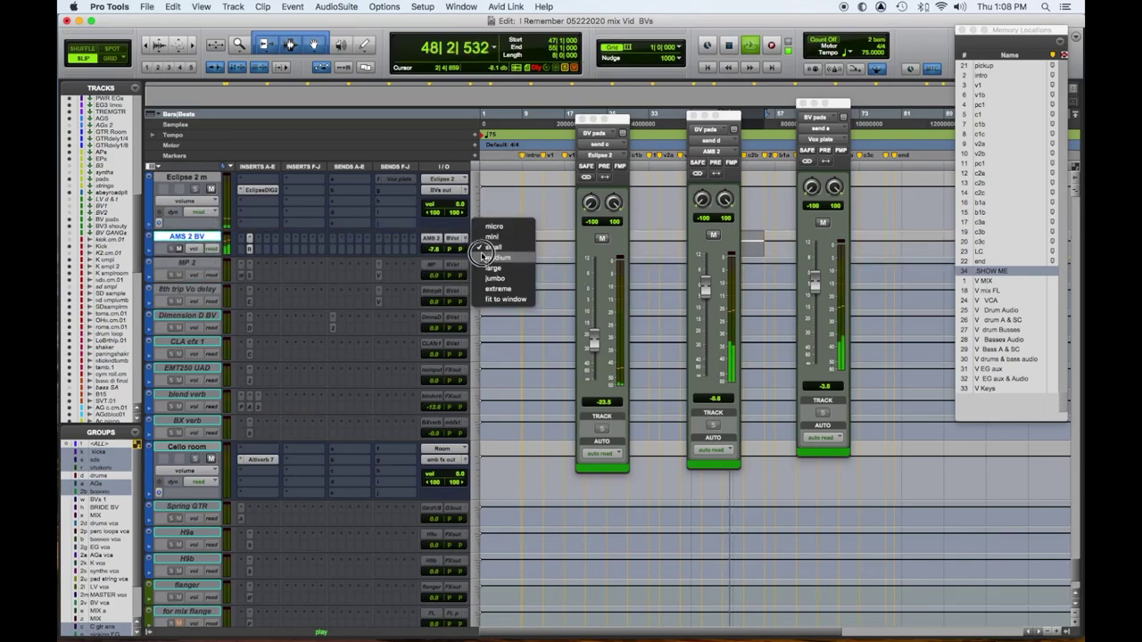
click(500, 258)
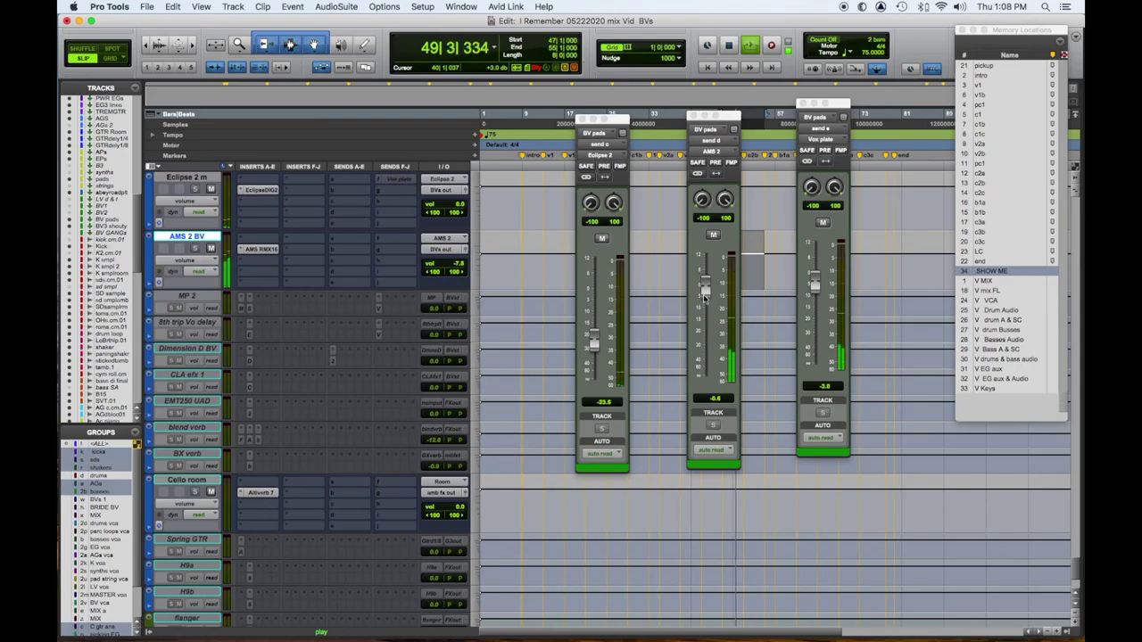
click(704, 298)
drag(705, 294, 706, 301)
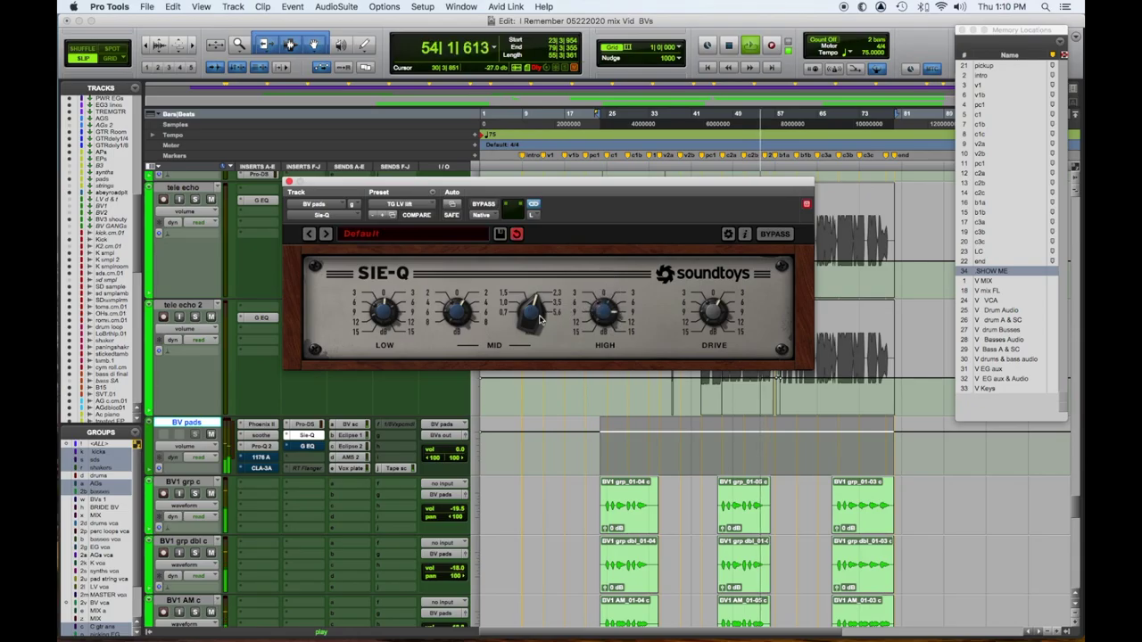
- Raise the SIE-Q mid band frequency, nudge the high band, and close the EQ
drag(514, 314, 513, 285)
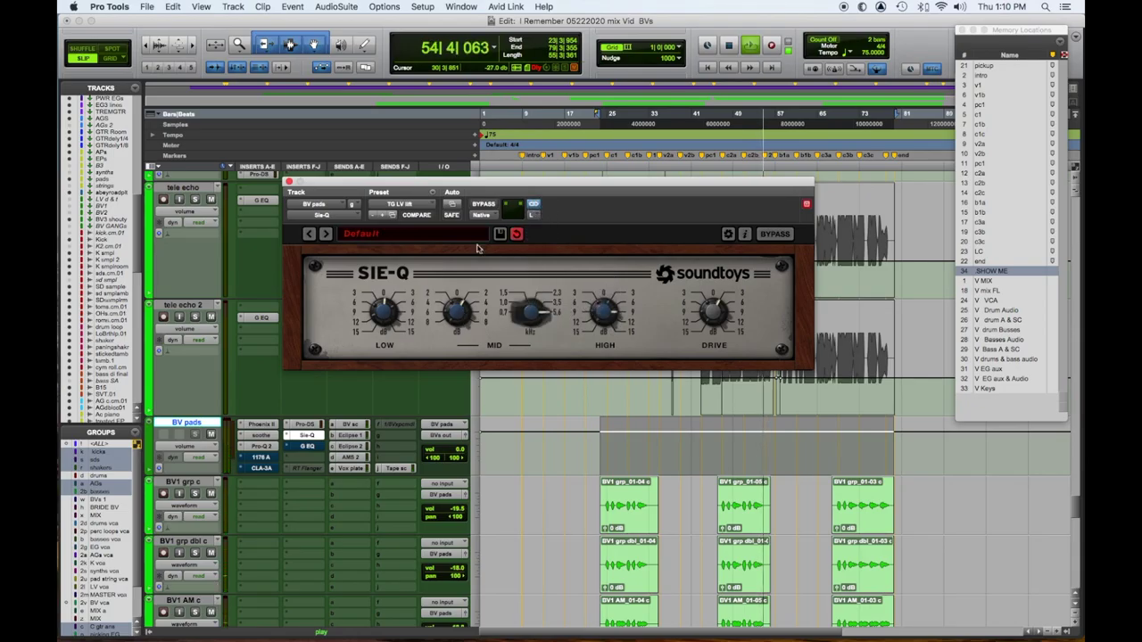
drag(459, 318, 455, 328)
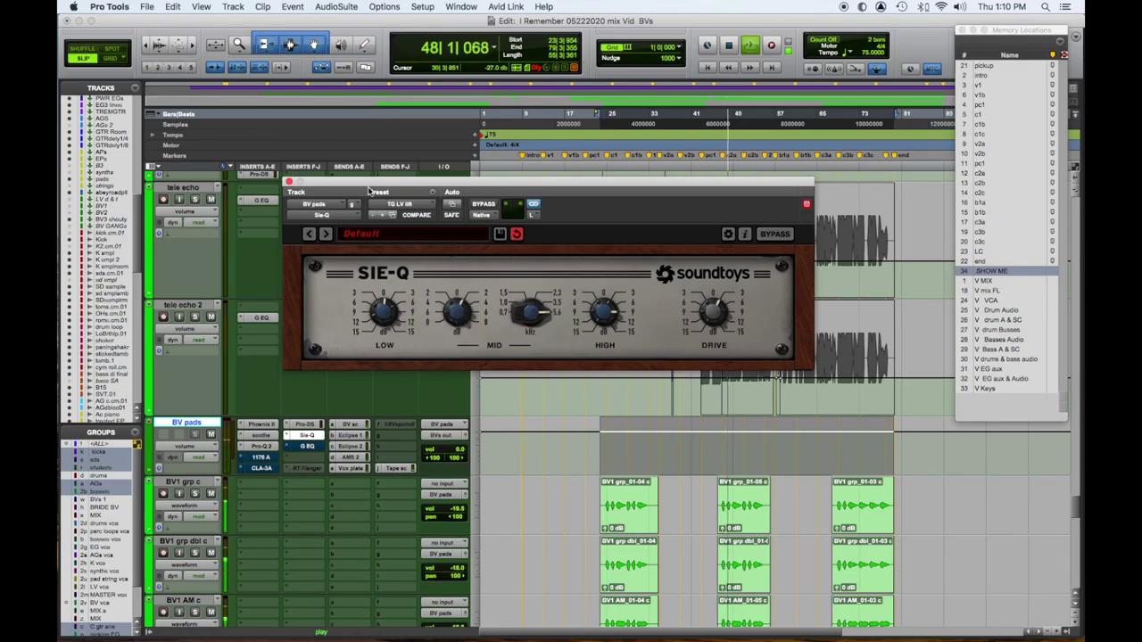
drag(604, 311, 601, 319)
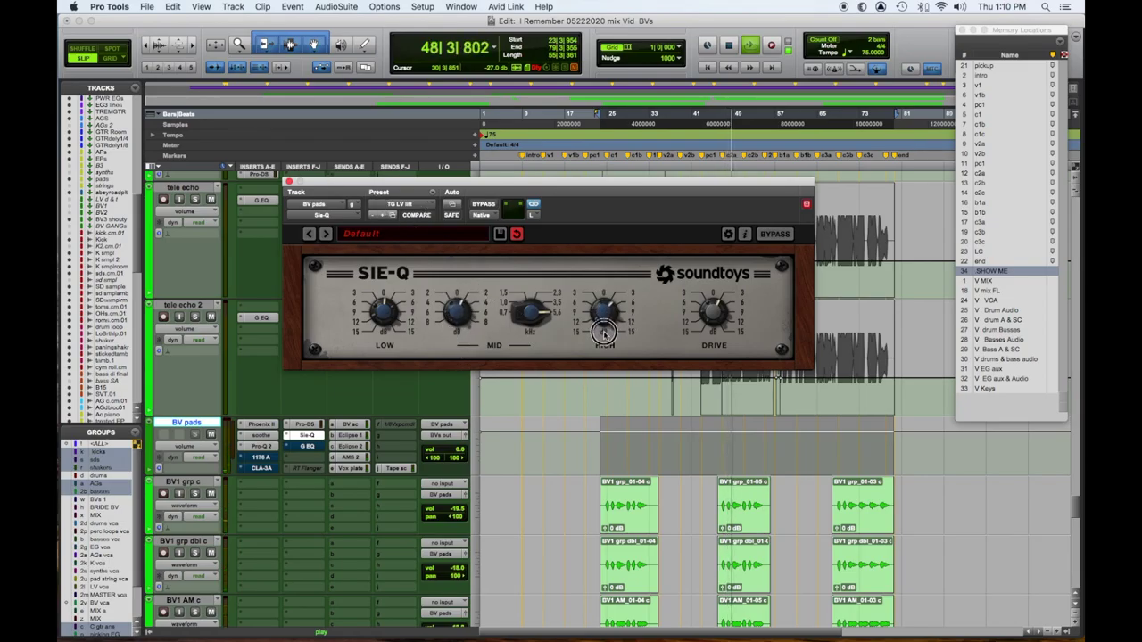
click(719, 314)
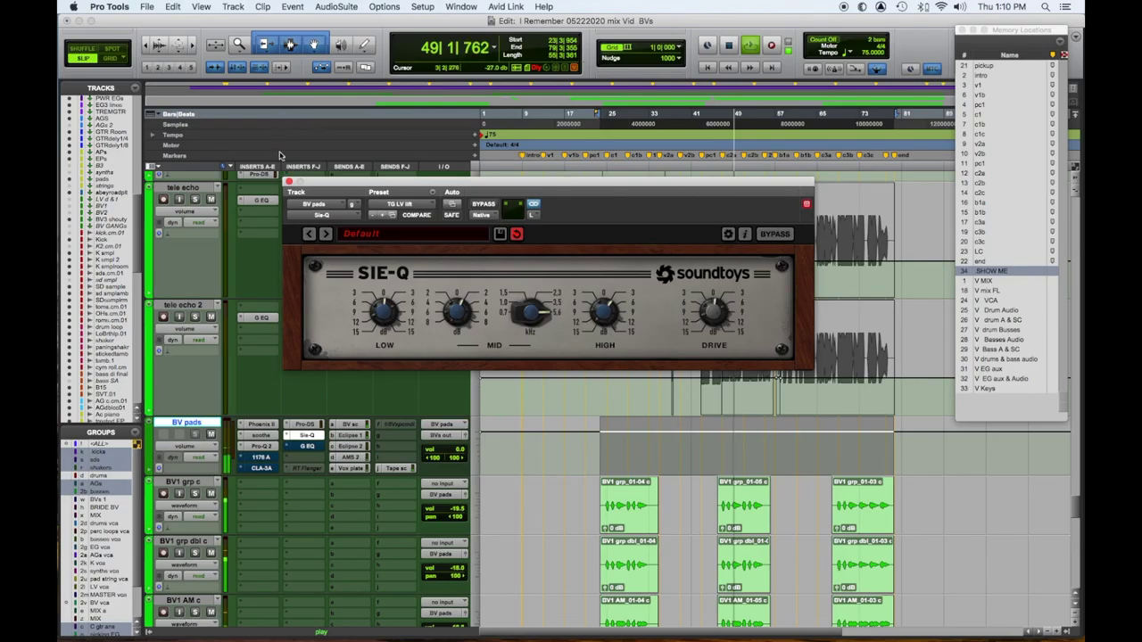
click(289, 183)
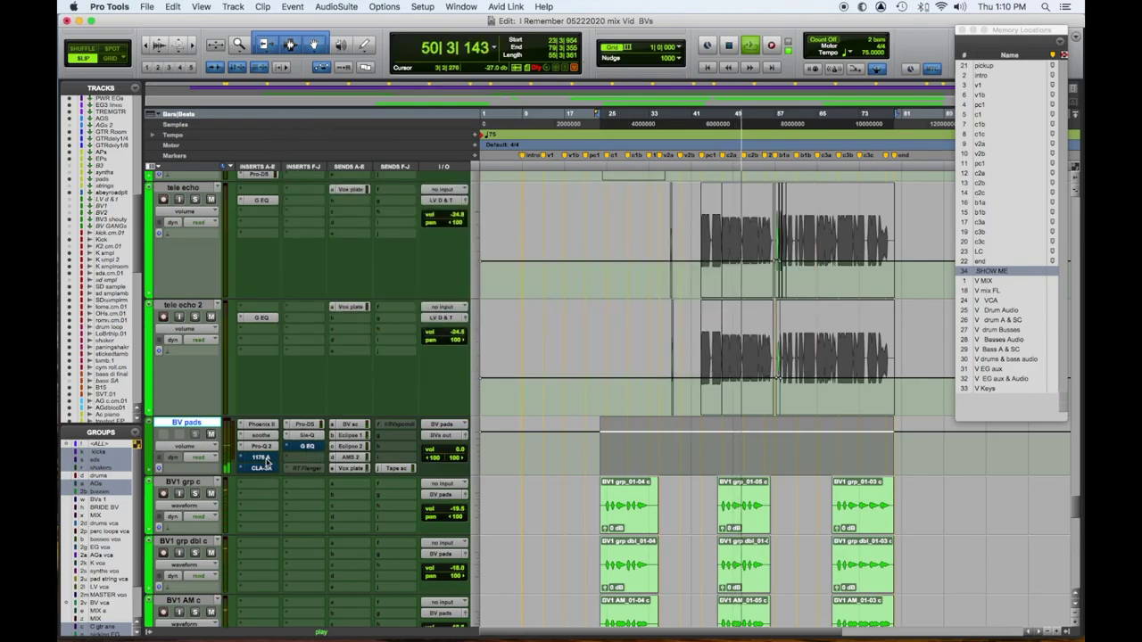
- Take the CLA-3A on BV pads out of bypass with peak reduction about 5.79
click(262, 468)
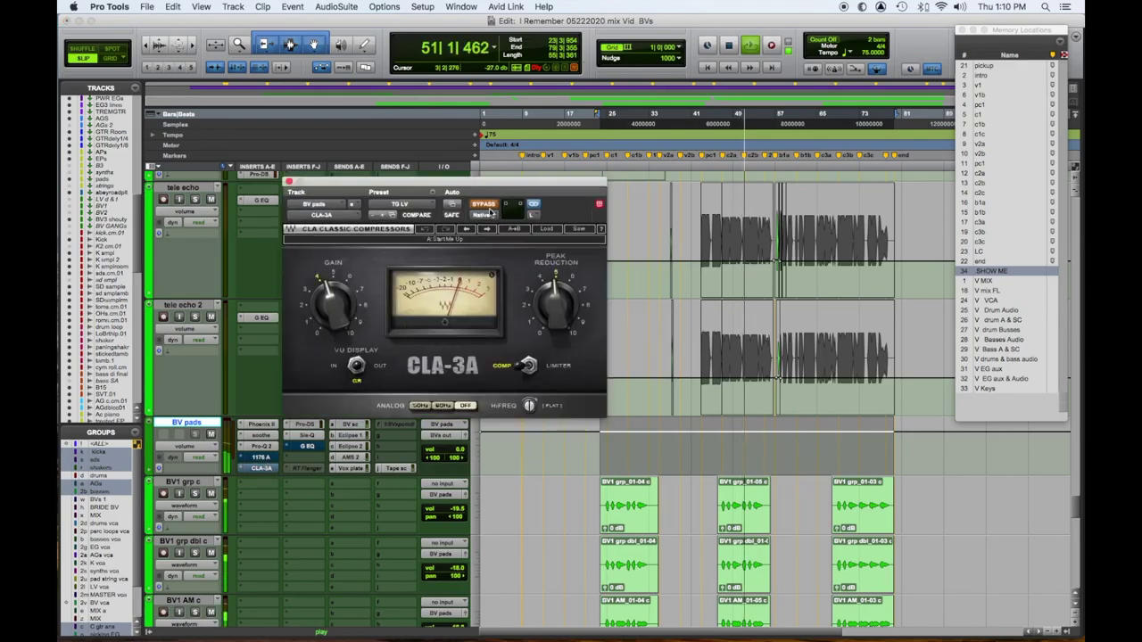
click(484, 205)
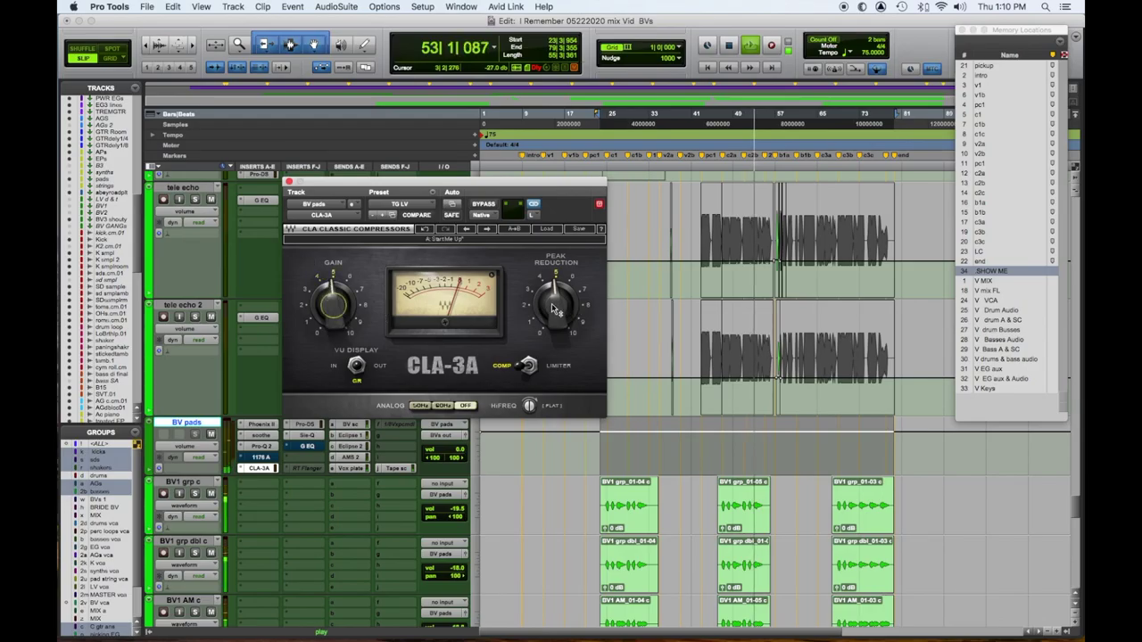
drag(551, 303, 551, 296)
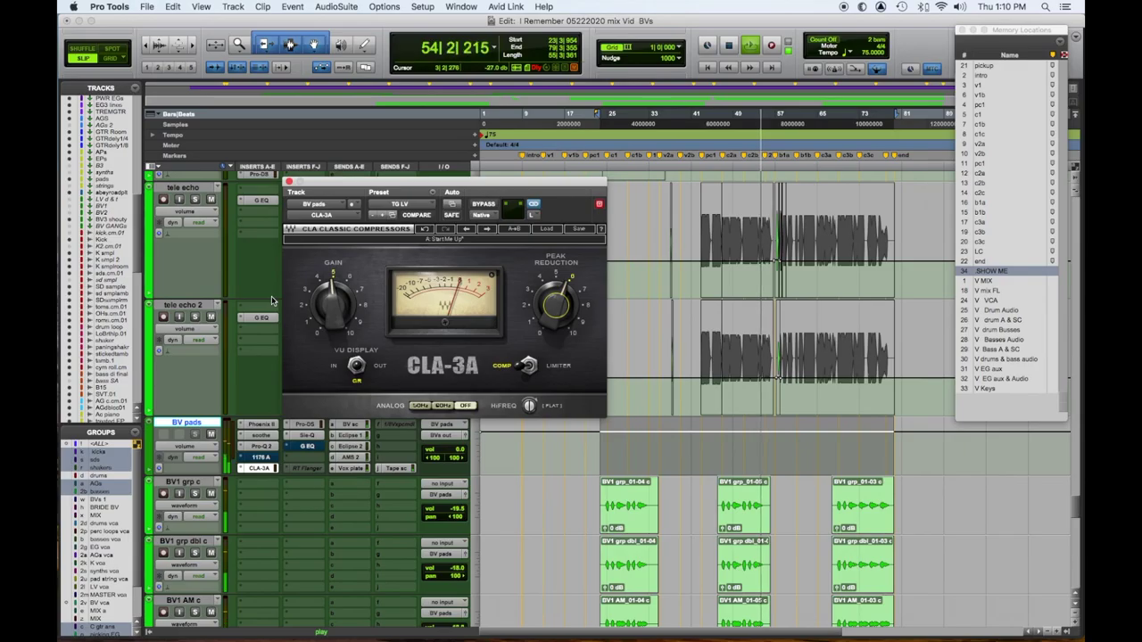
- Rewind to an earlier bar and open the bx_console SSL 4000 E insert
key(KP_1)
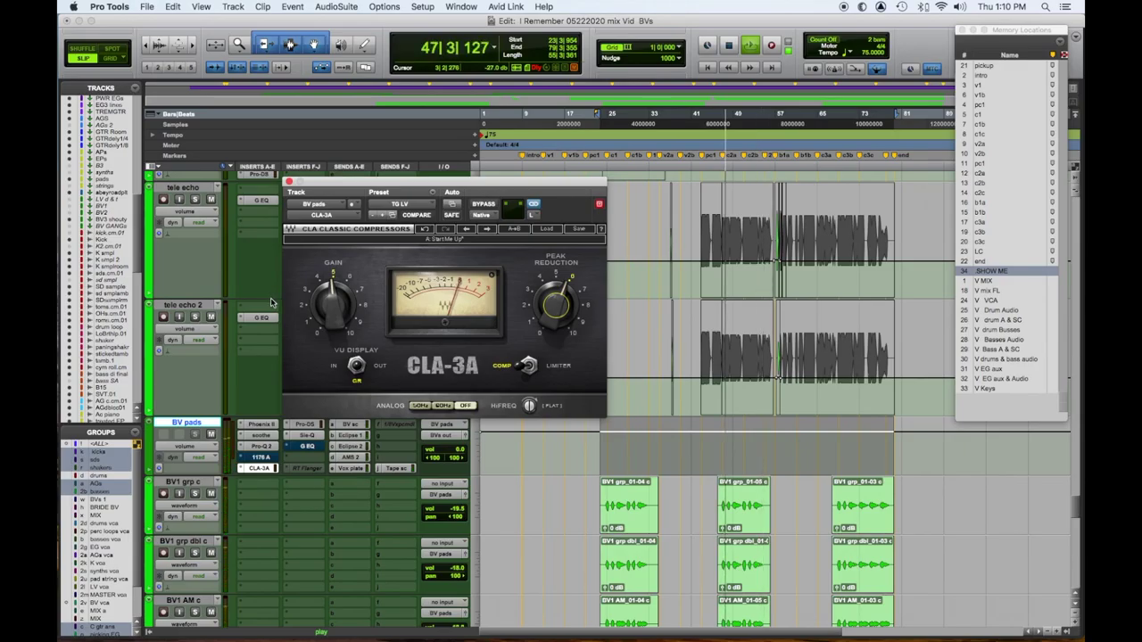
click(258, 458)
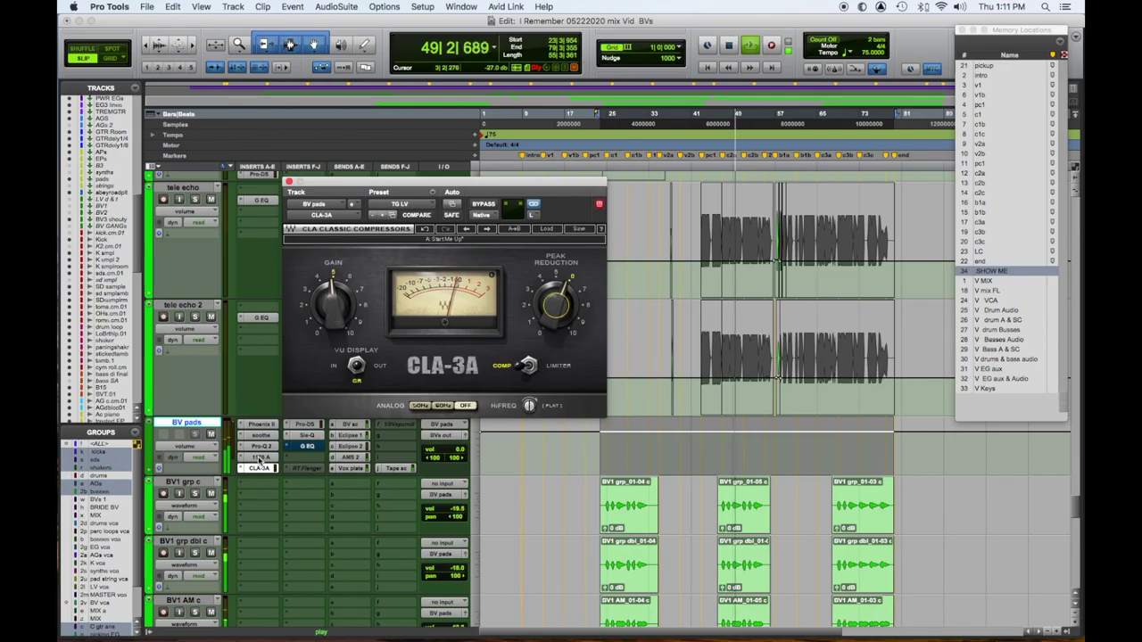
click(259, 458)
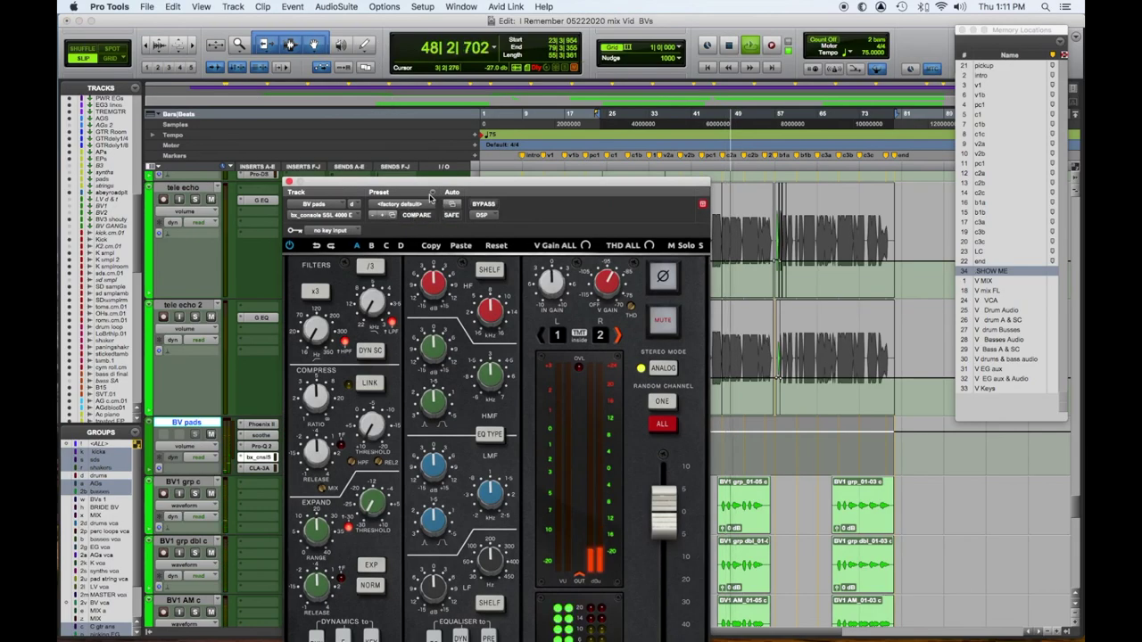
- Load the TG SSL start preset and lower the LMF frequency to 483 Hz
click(430, 197)
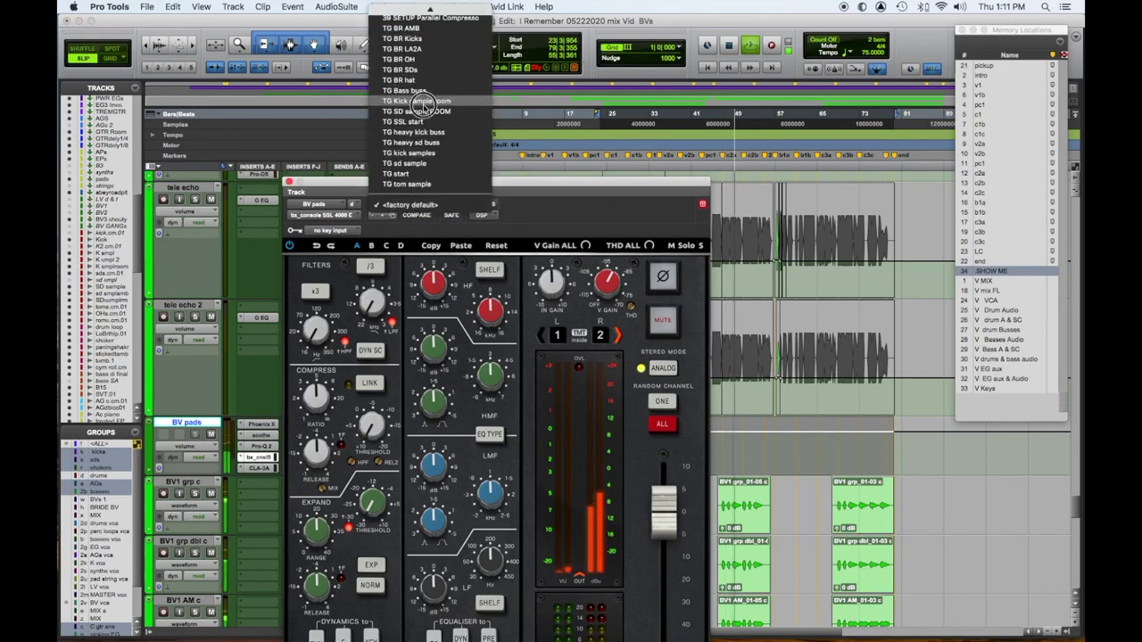
click(408, 121)
drag(540, 181, 536, 74)
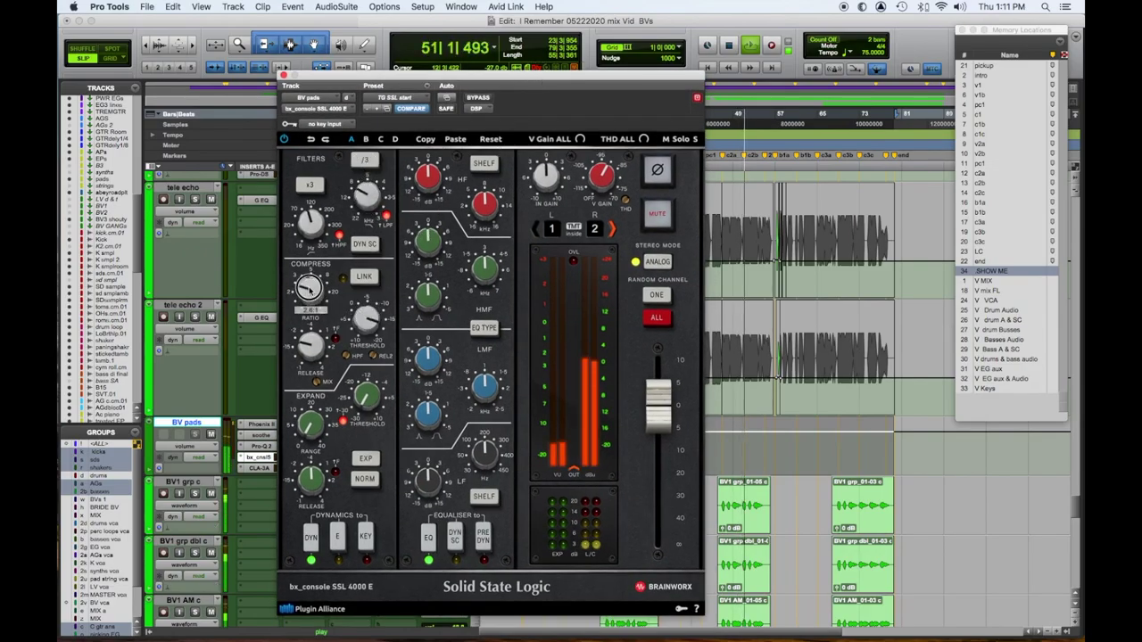
mouse_move(365, 319)
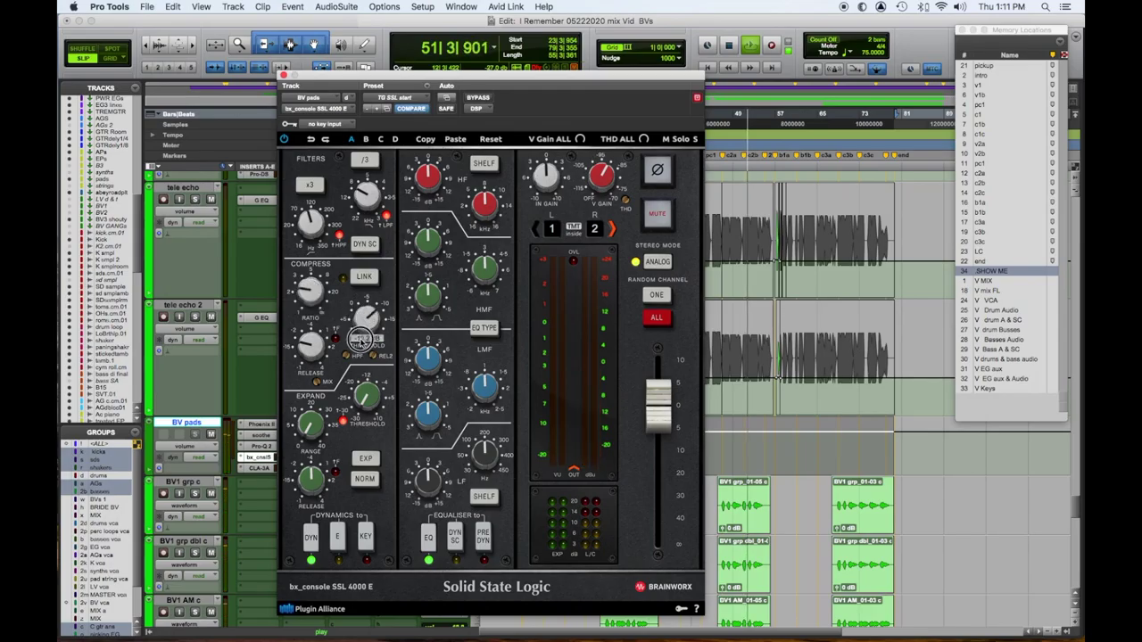
mouse_move(484, 386)
drag(486, 411, 484, 425)
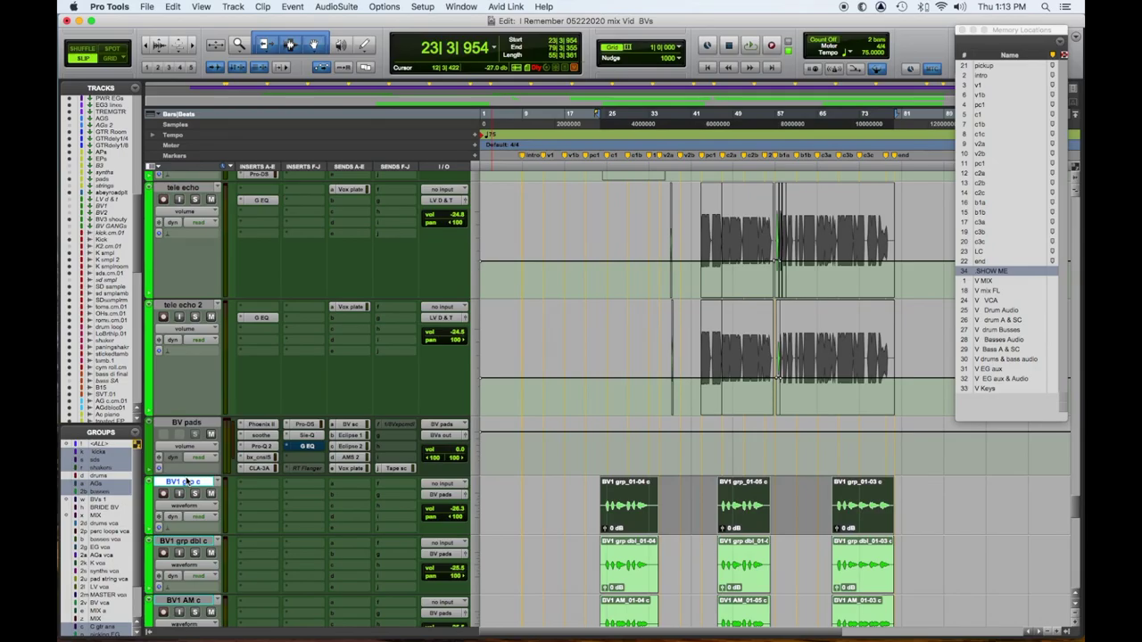
- Trim the four BV tracks' volume slightly down at the bar 47 phrase start, snapping off
key(super+bracketright)
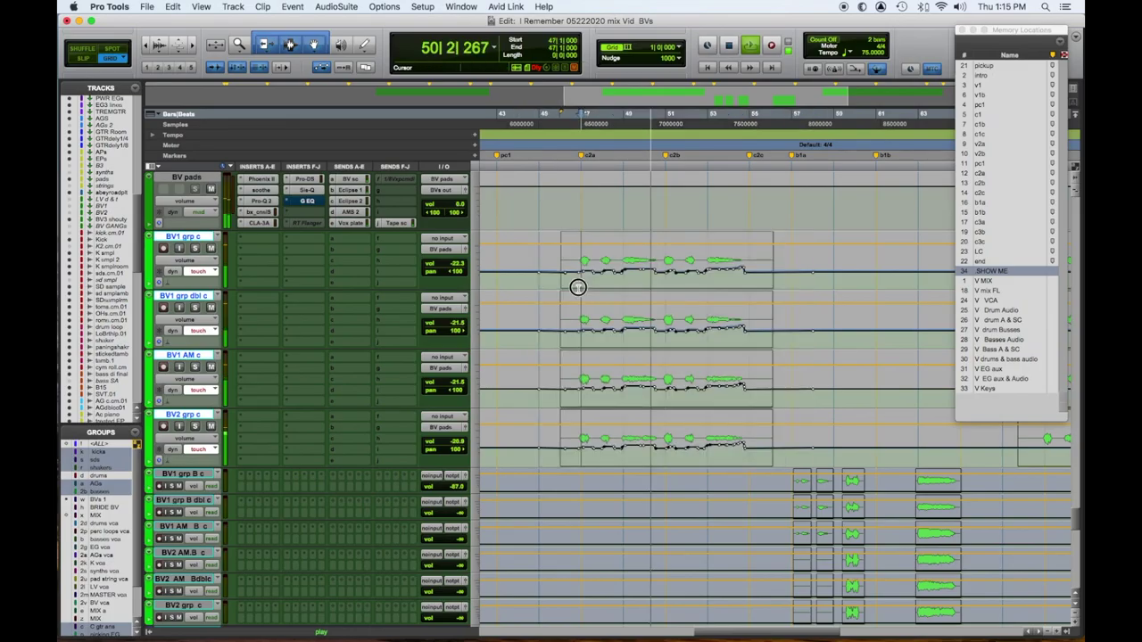
drag(579, 285, 615, 301)
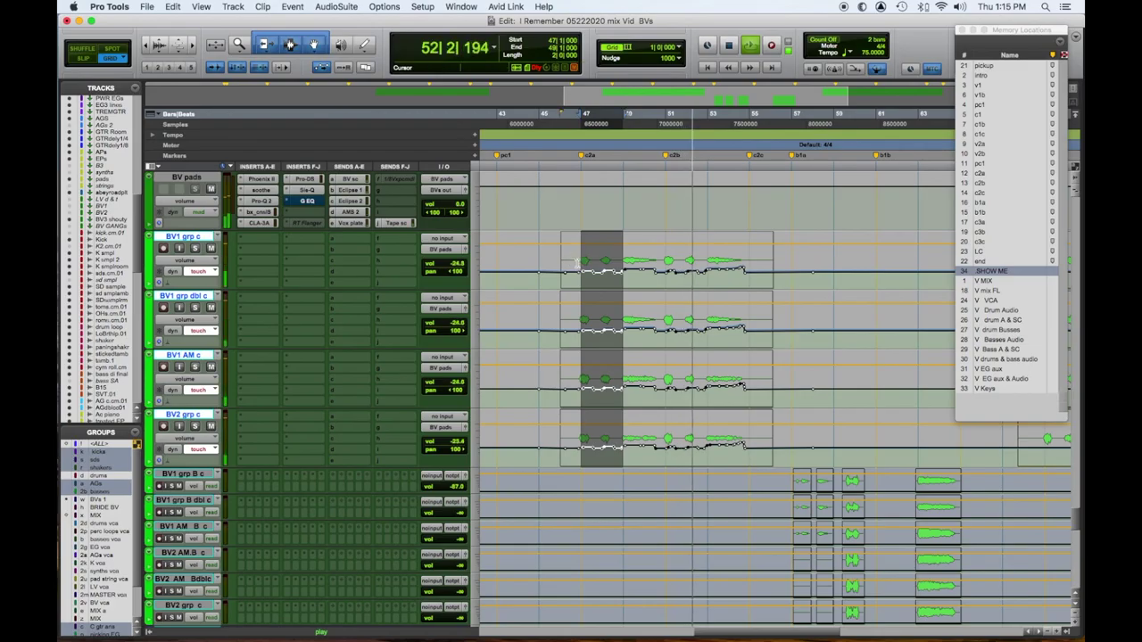
key(F2)
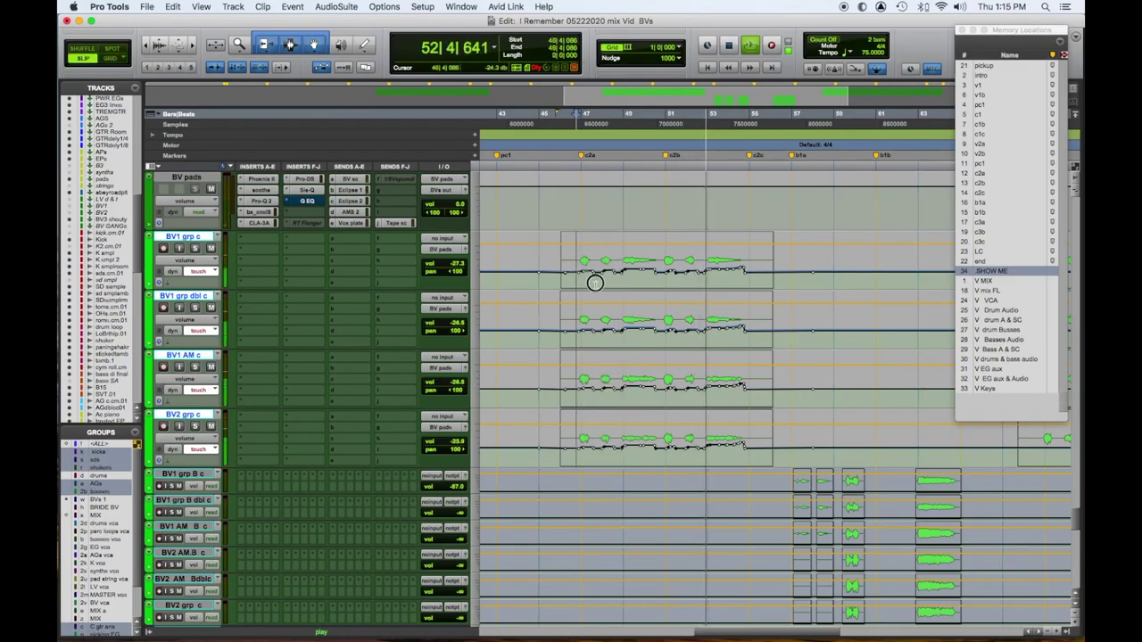
drag(575, 294, 619, 297)
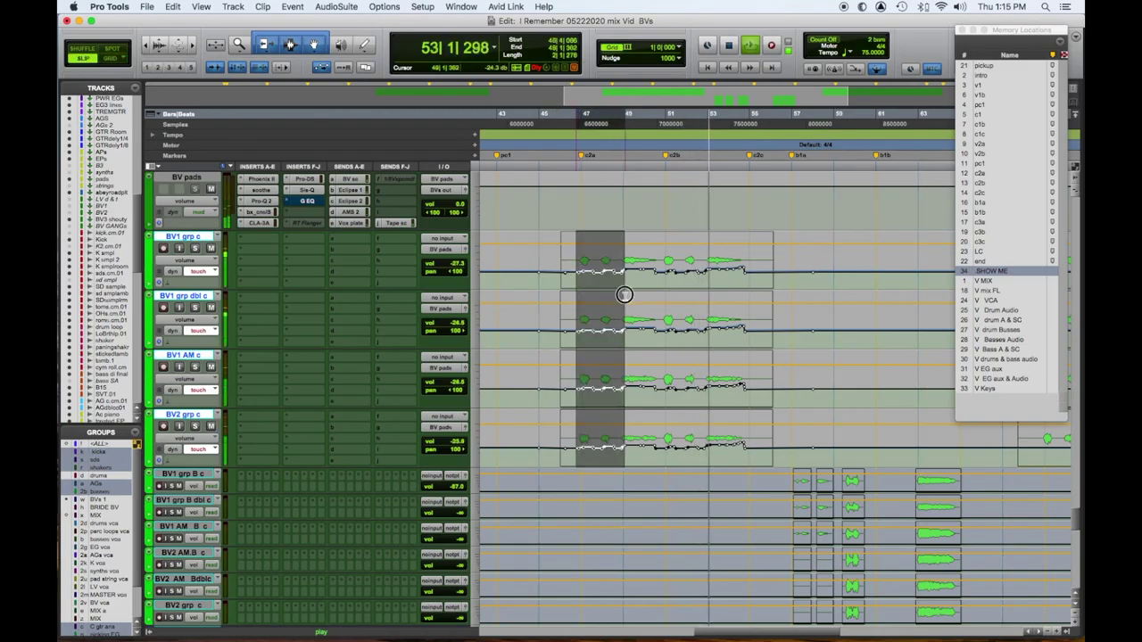
click(600, 239)
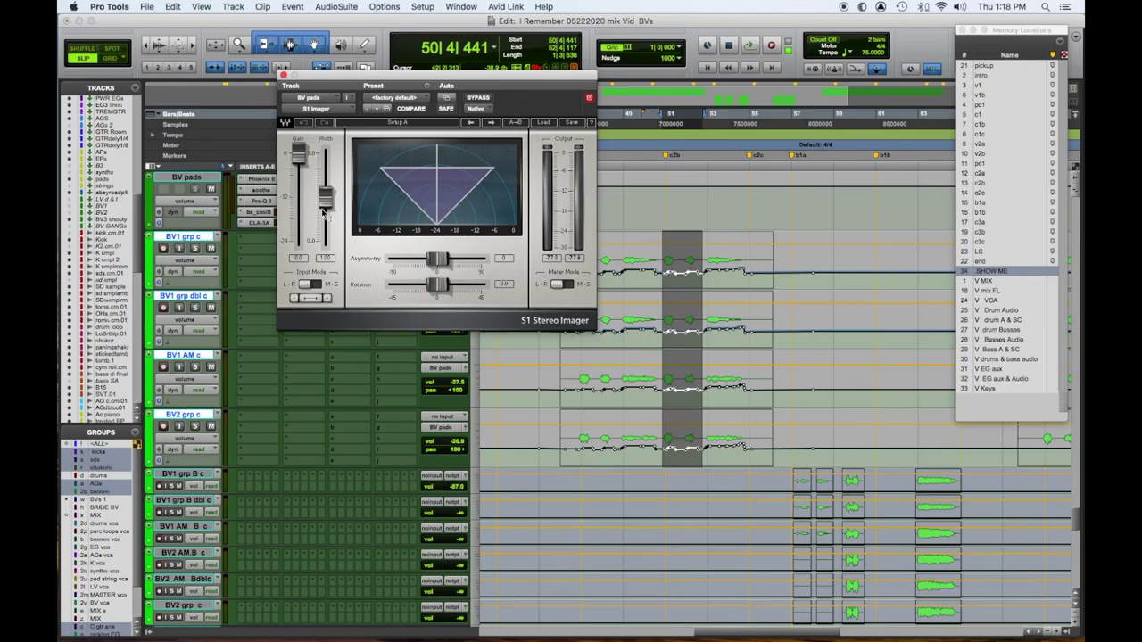
- Set S1 Imager width to about 1.12, lower its gain slightly, and close it
key(space)
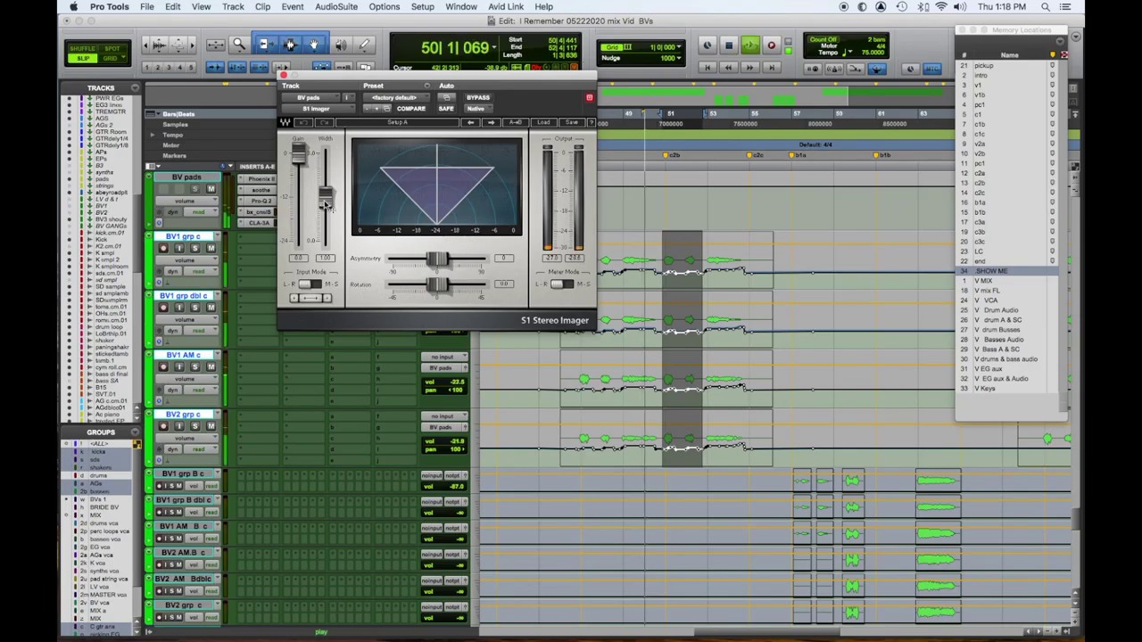
drag(327, 205, 327, 192)
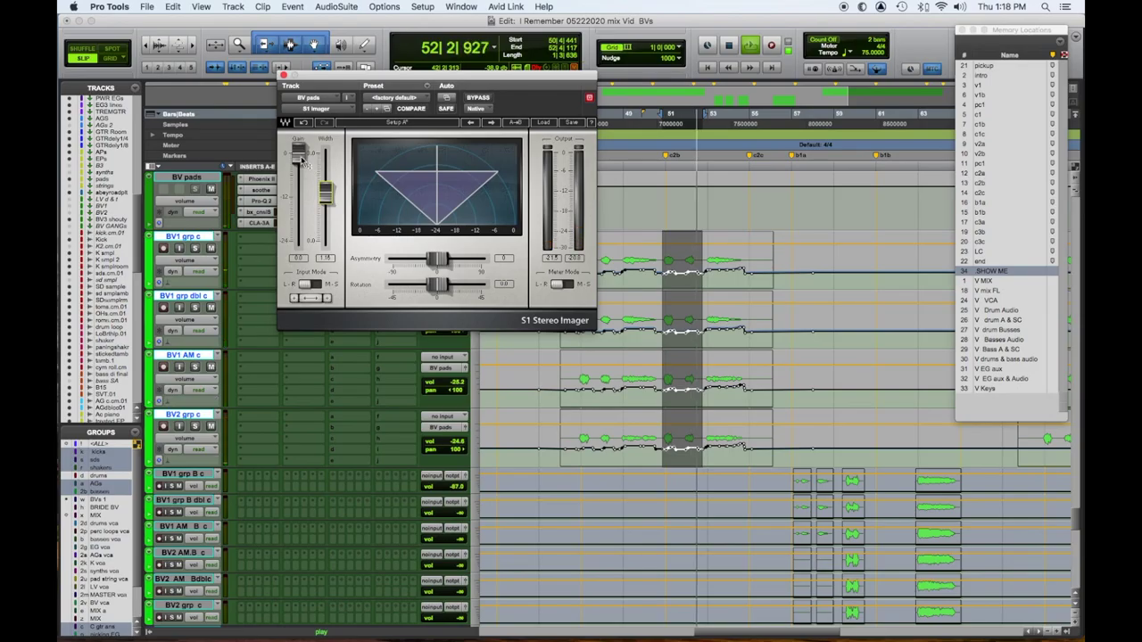
drag(304, 164, 302, 166)
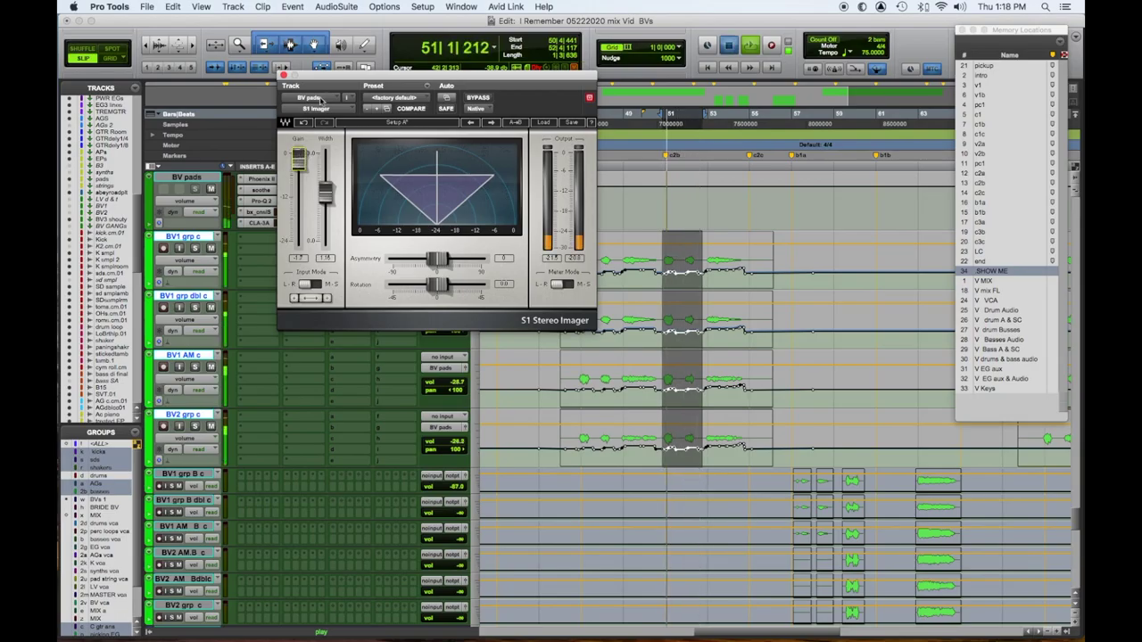
key(space)
click(284, 75)
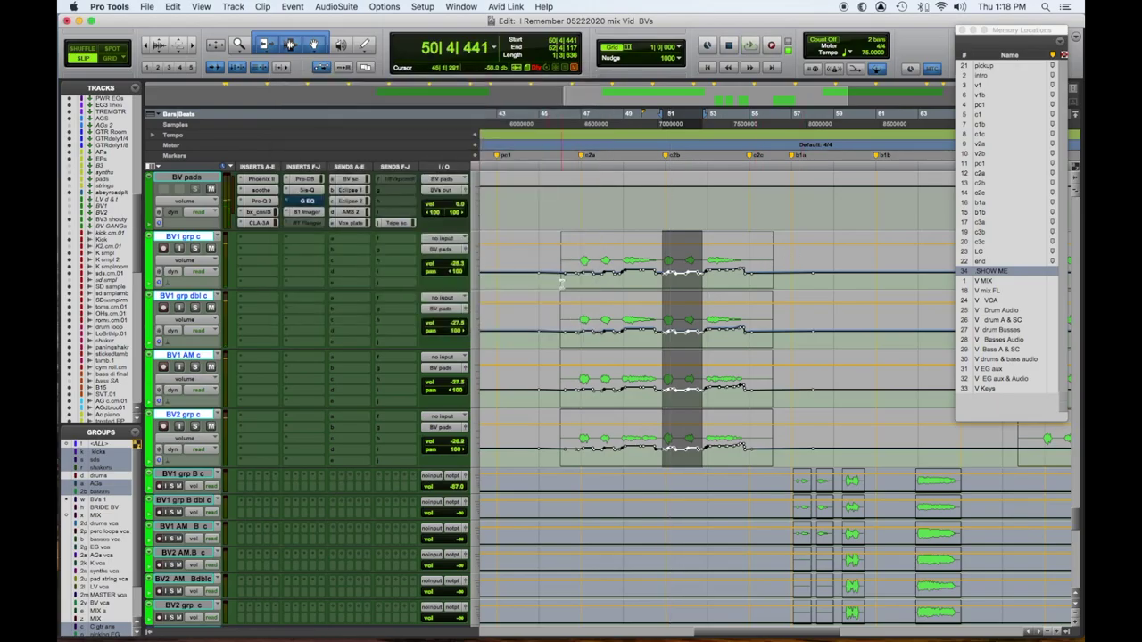
- Add a BV pads send to the eighth-note vocal delay and balance its level during playback
drag(571, 290, 768, 292)
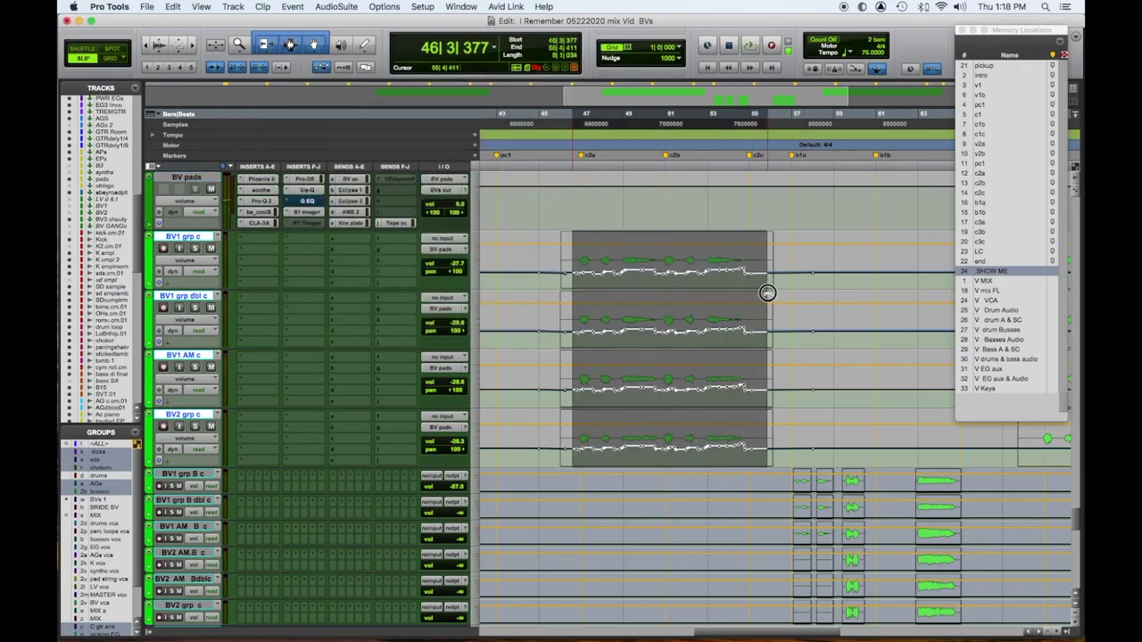
click(375, 193)
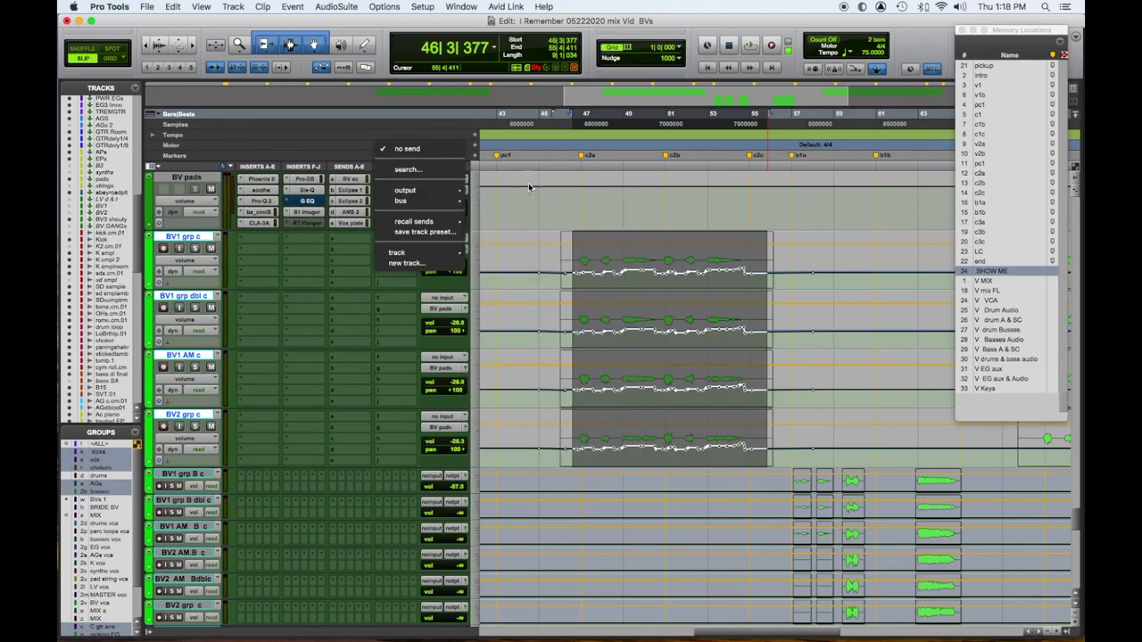
click(529, 186)
click(406, 182)
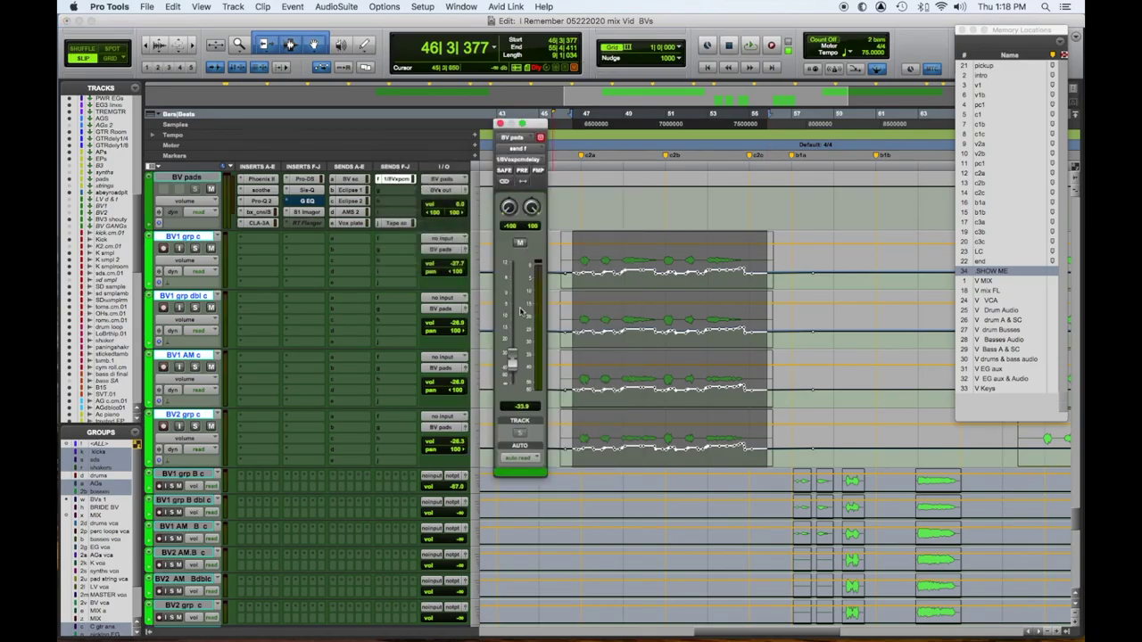
key(space)
drag(513, 362, 512, 353)
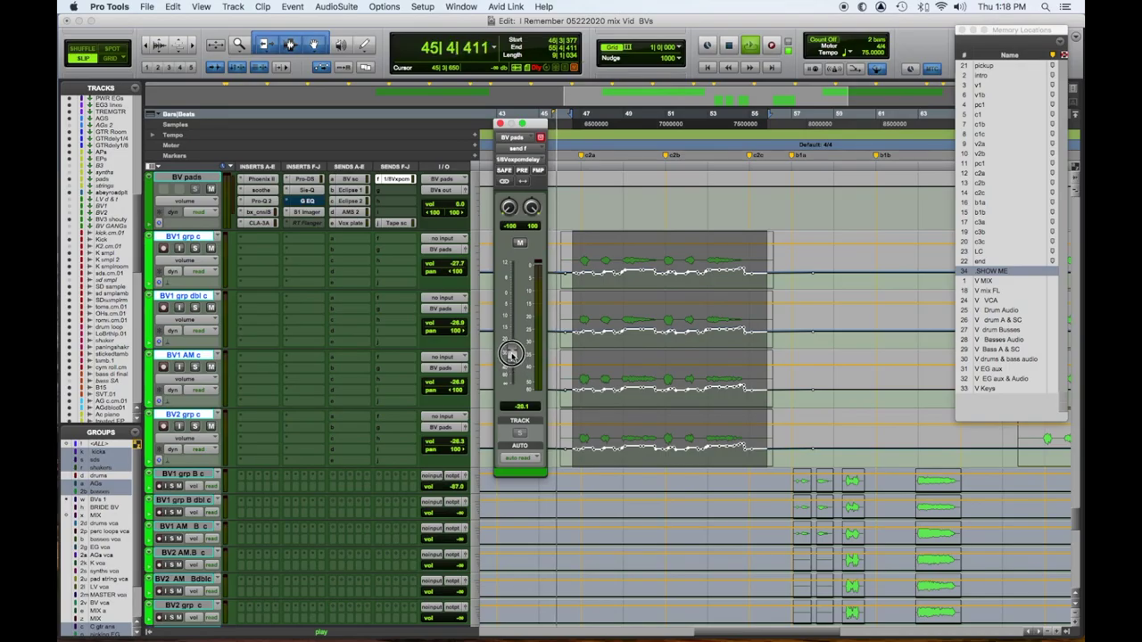
drag(511, 353, 514, 309)
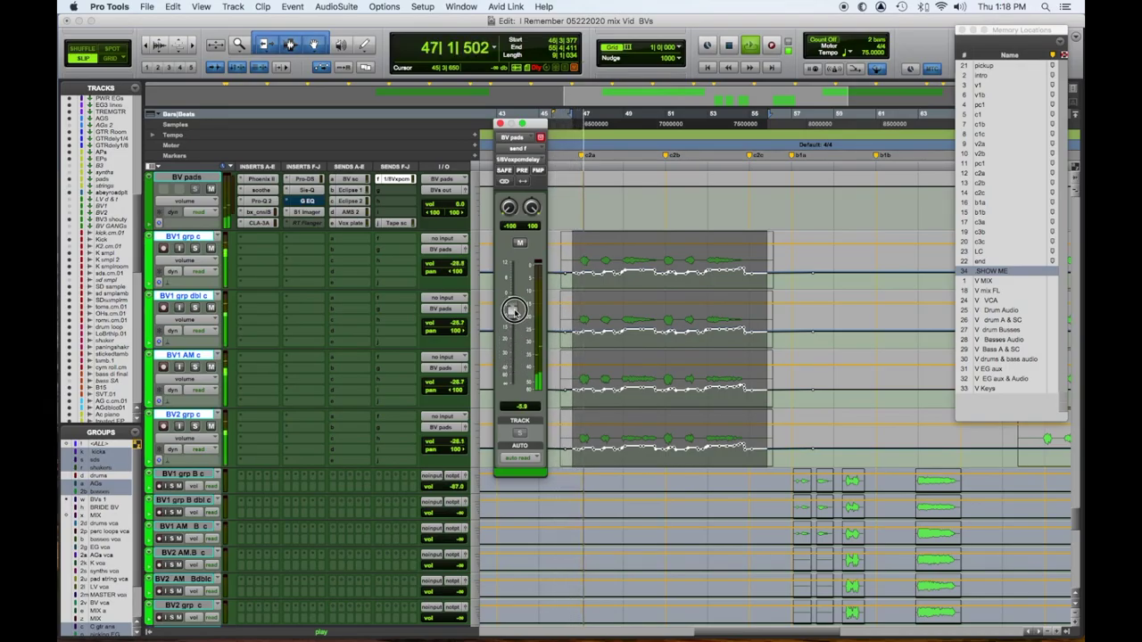
mouse_move(513, 309)
mouse_down()
mouse_move(514, 347)
mouse_move(515, 319)
mouse_move(517, 331)
mouse_up()
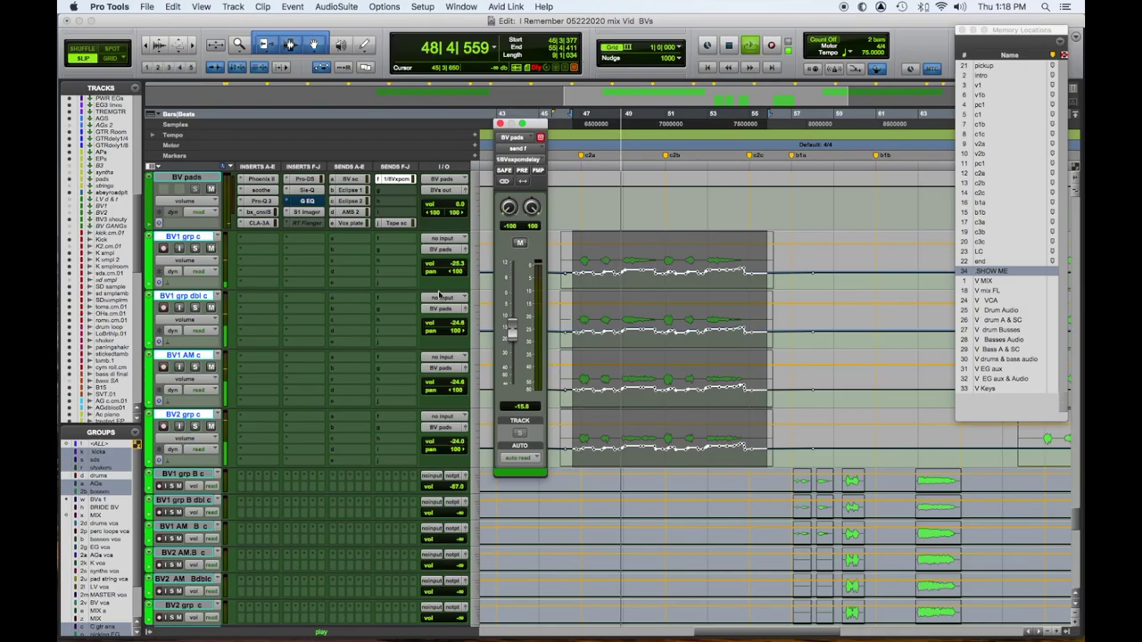
- Solo the BVs, set the quarter-note delay send level, and insert EchoBoy on BV pads
click(195, 248)
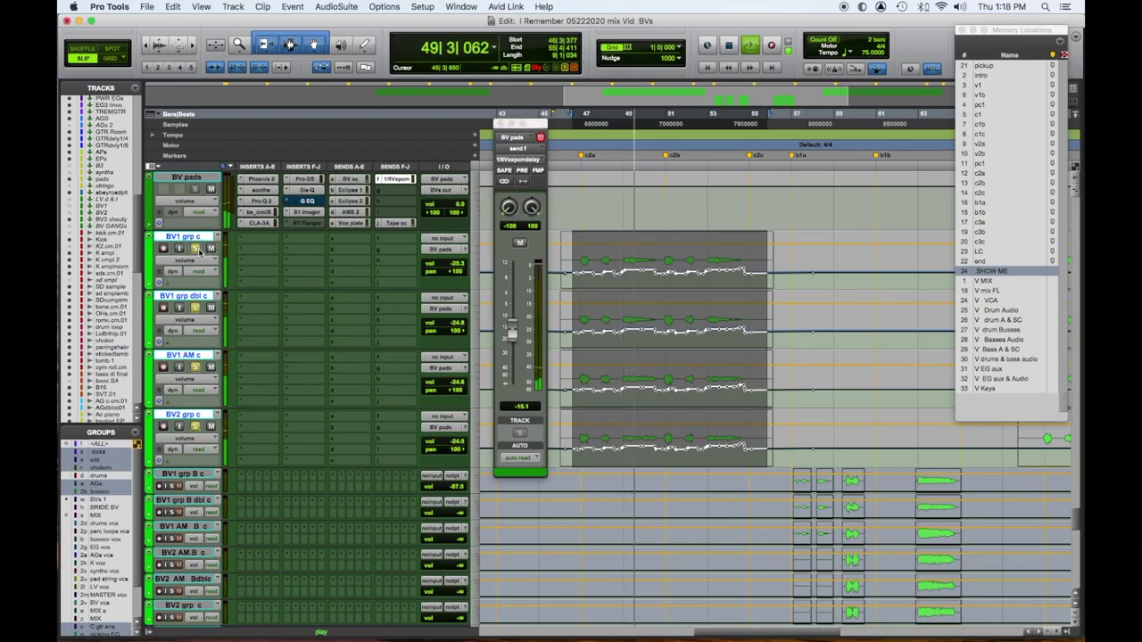
drag(511, 332, 515, 323)
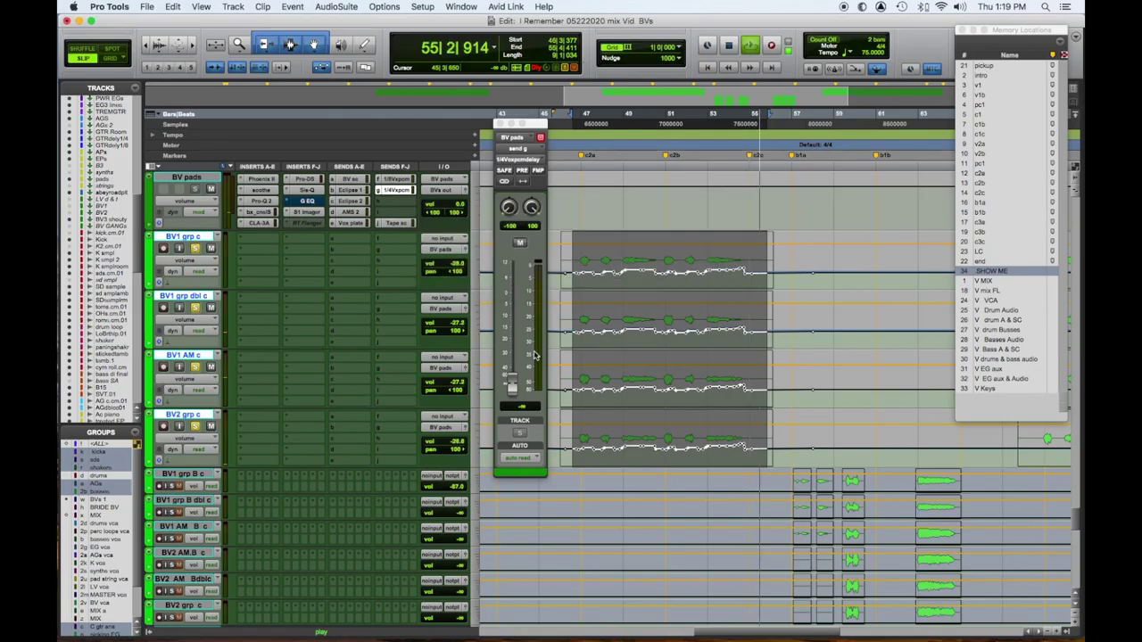
mouse_move(511, 386)
mouse_down()
mouse_move(515, 329)
mouse_move(518, 357)
mouse_up()
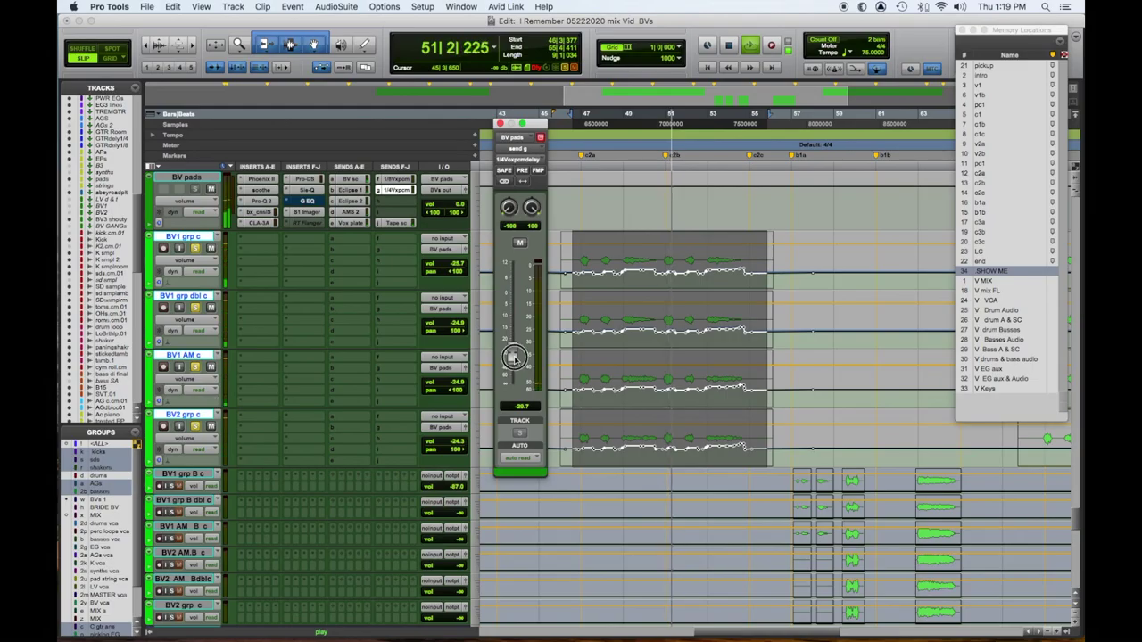
drag(513, 357, 515, 362)
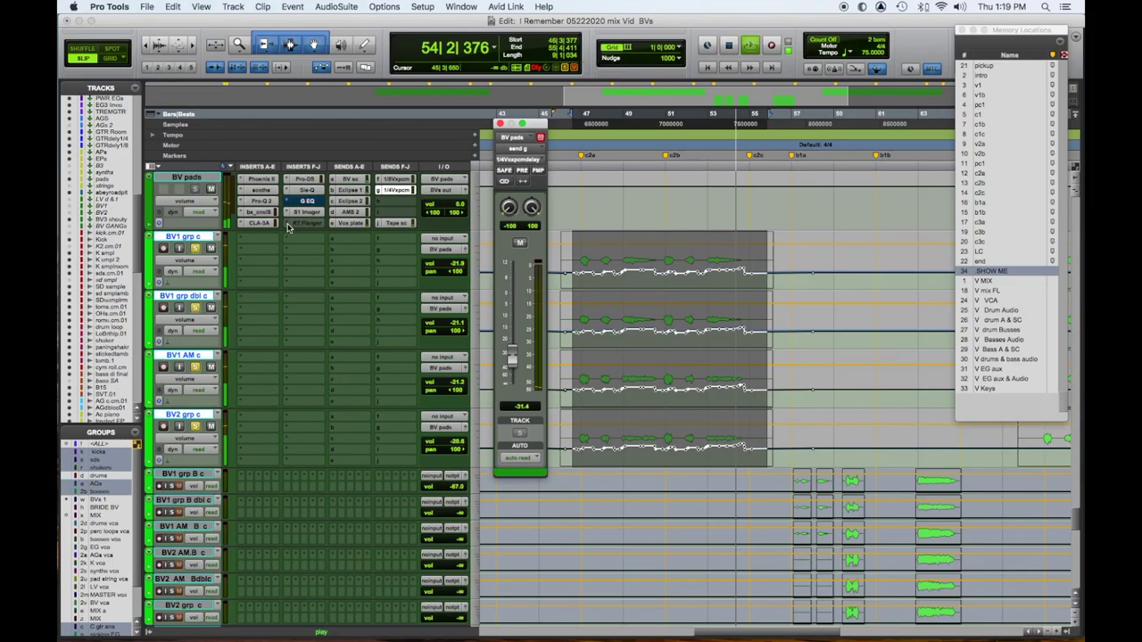
click(287, 227)
click(383, 295)
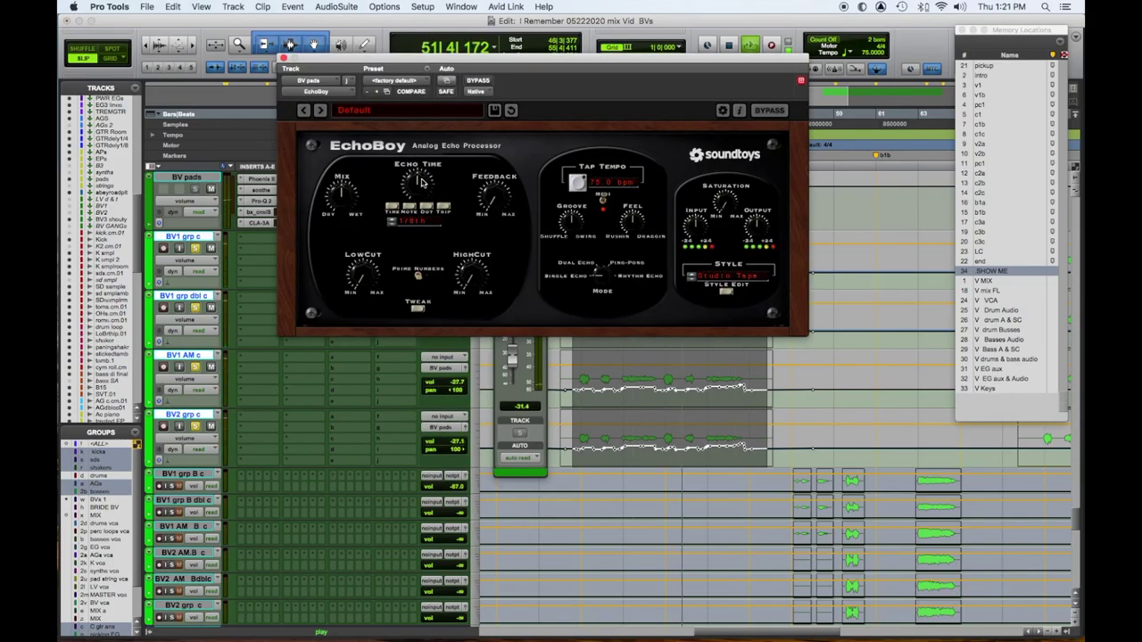
- Set EchoBoy's echo time to a half note
drag(422, 182, 421, 210)
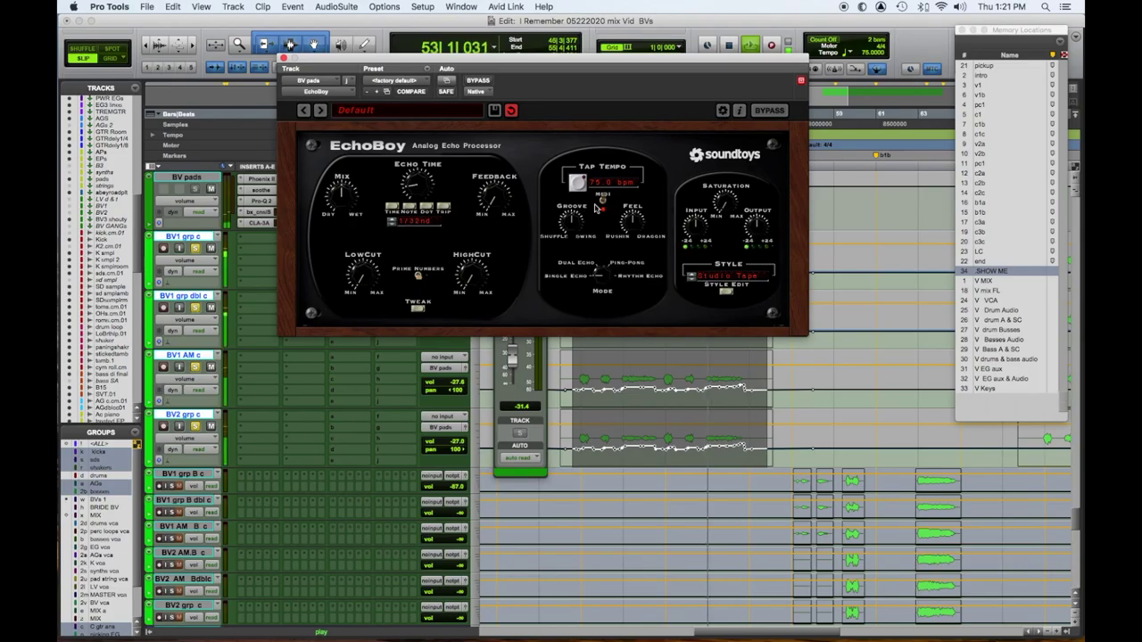
click(393, 221)
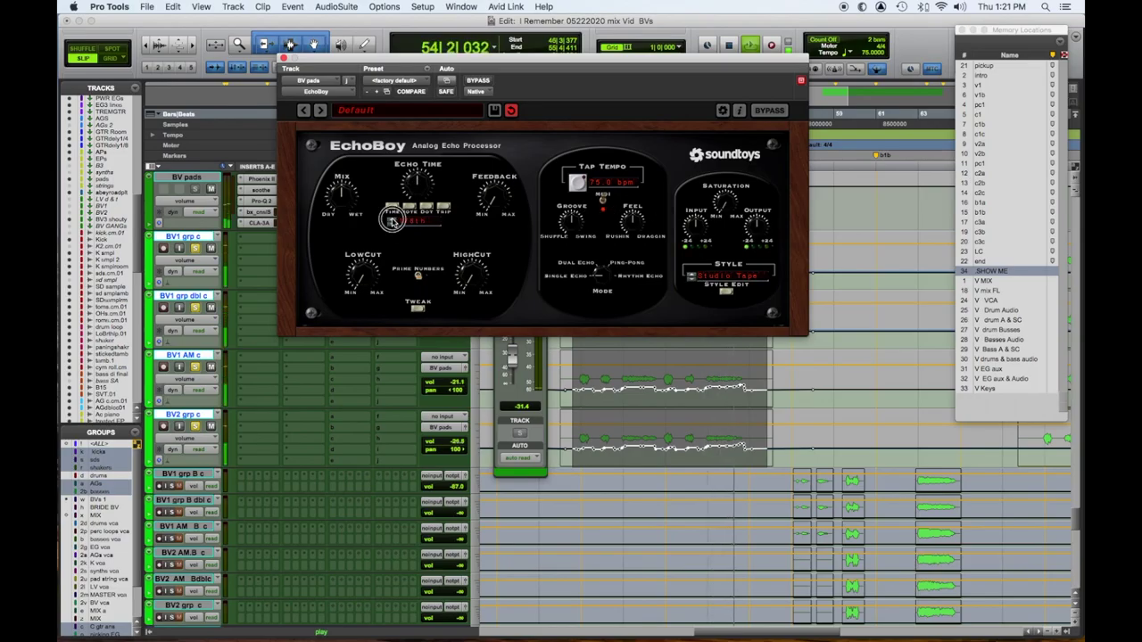
click(393, 221)
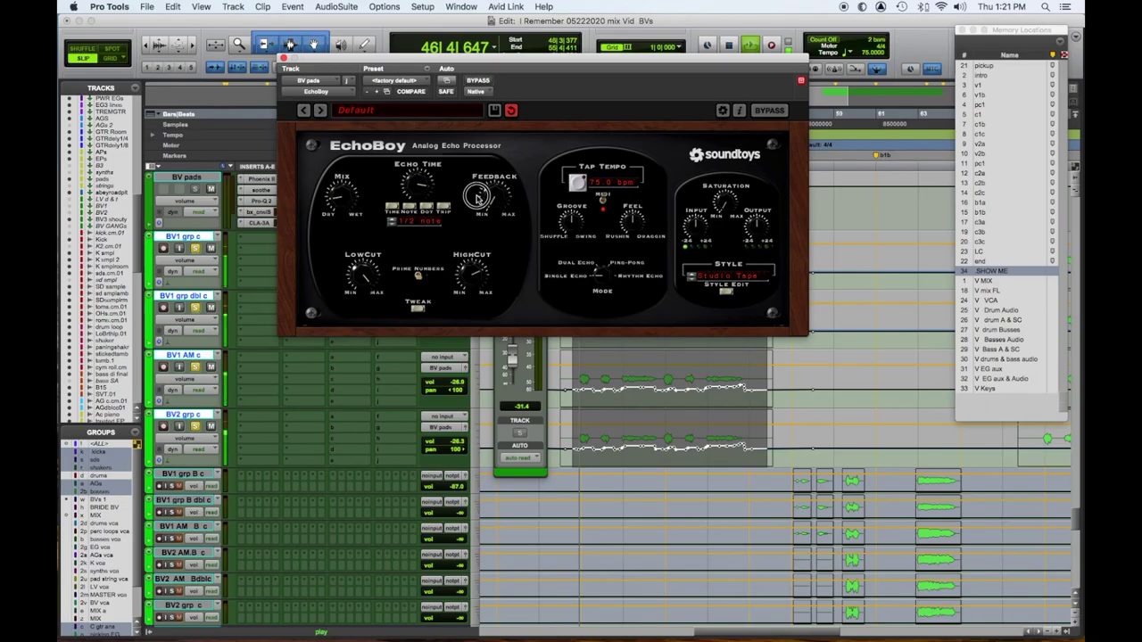
- Adjust EchoBoy low cut, high cut, feedback and a drier mix, and switch to Ping-Pong mode
drag(363, 274, 372, 291)
drag(476, 277, 477, 308)
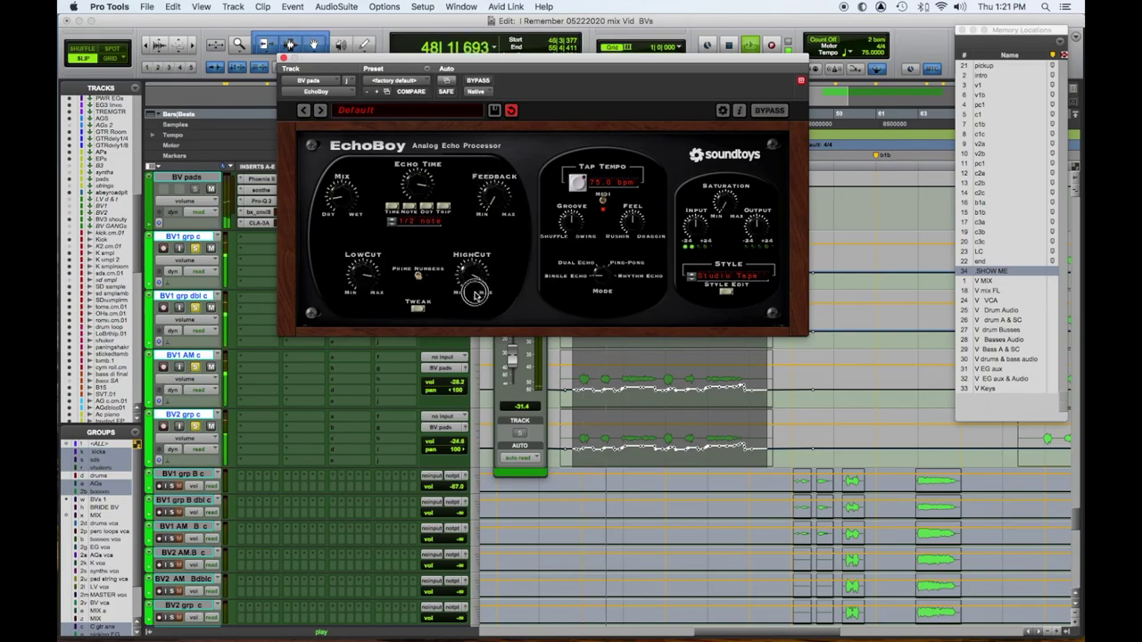
click(489, 202)
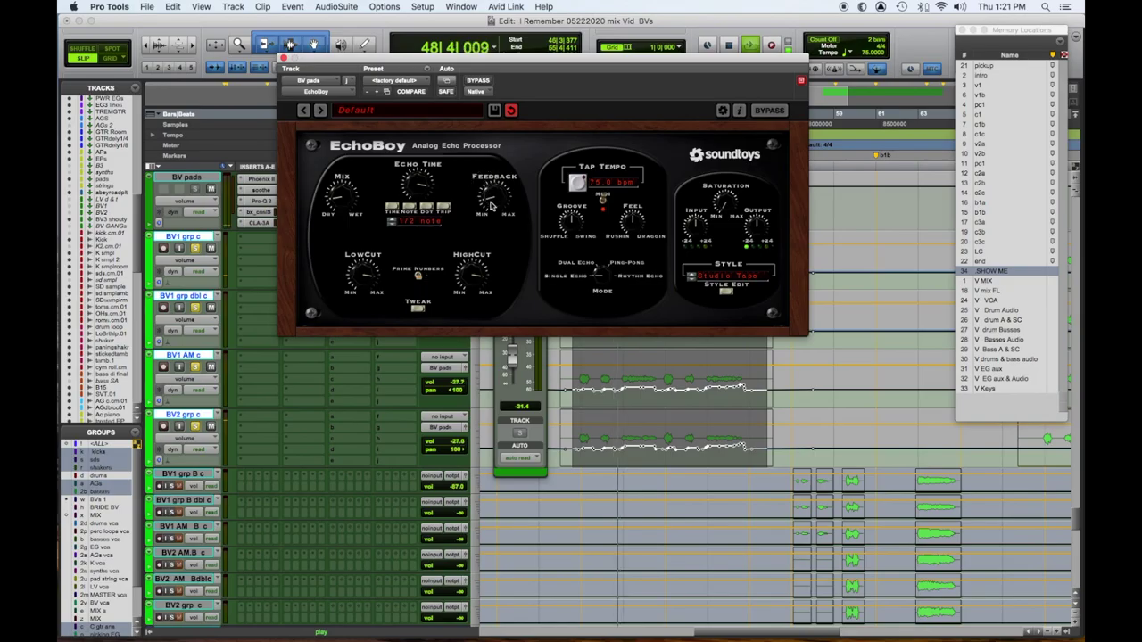
drag(341, 189, 350, 196)
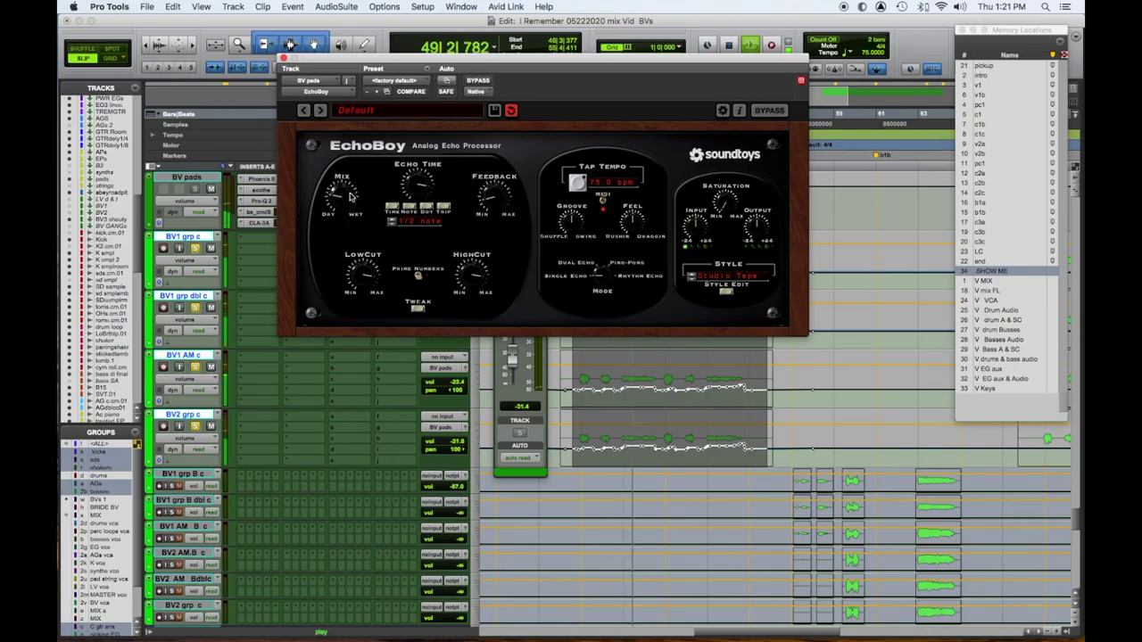
click(606, 272)
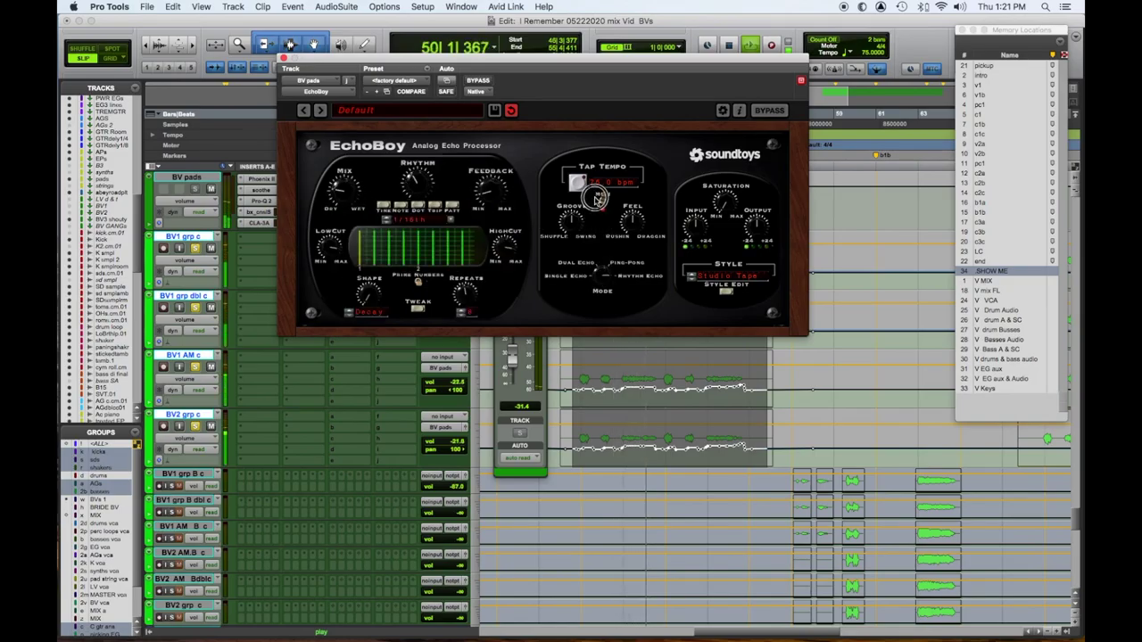
drag(602, 282, 601, 303)
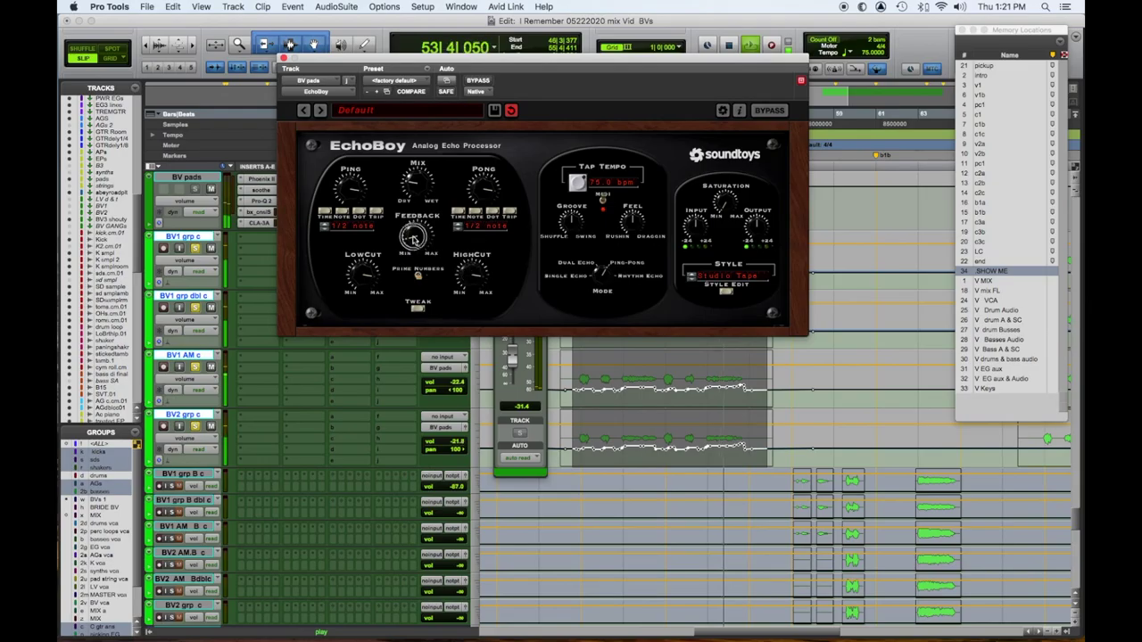
- Set EchoBoy's style to EchoPlex and turn its Mix knob down toward dry
click(752, 277)
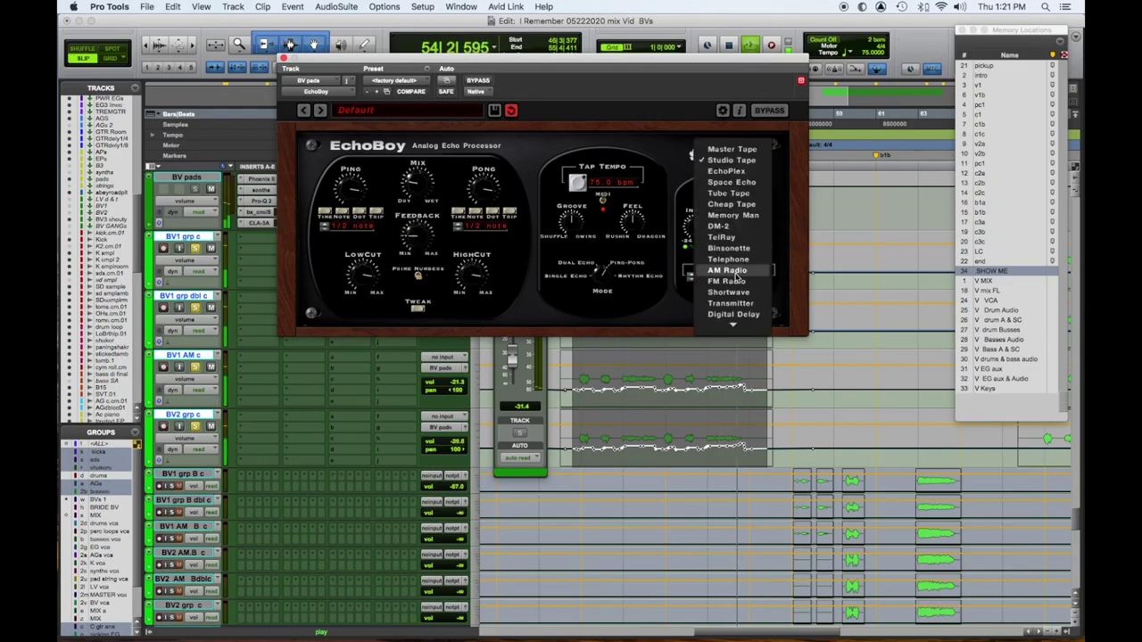
click(732, 272)
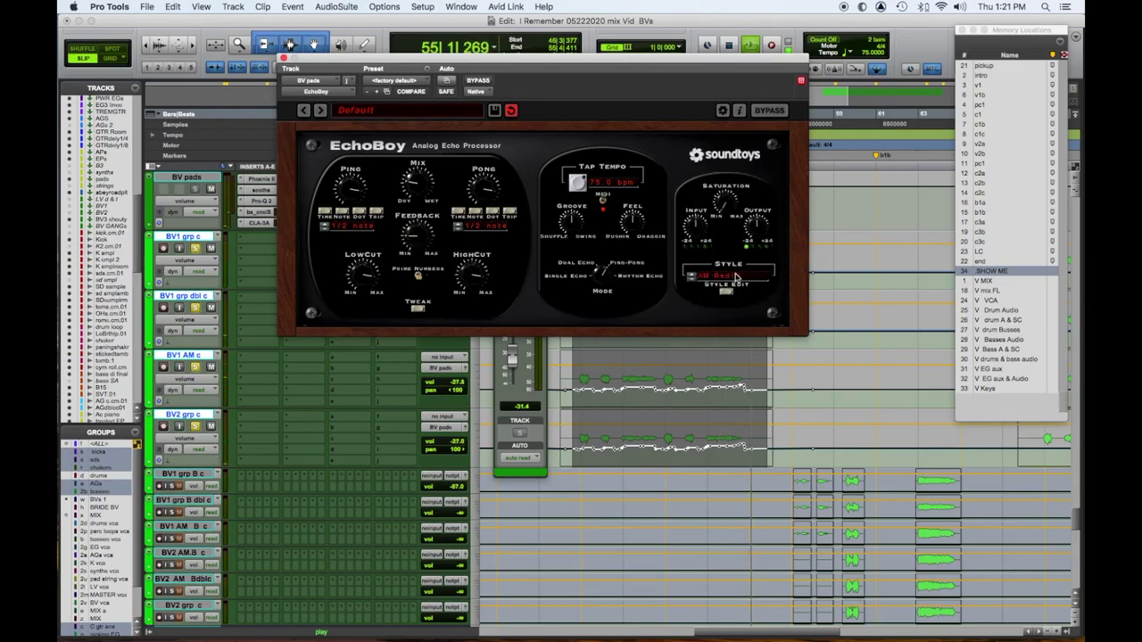
click(736, 278)
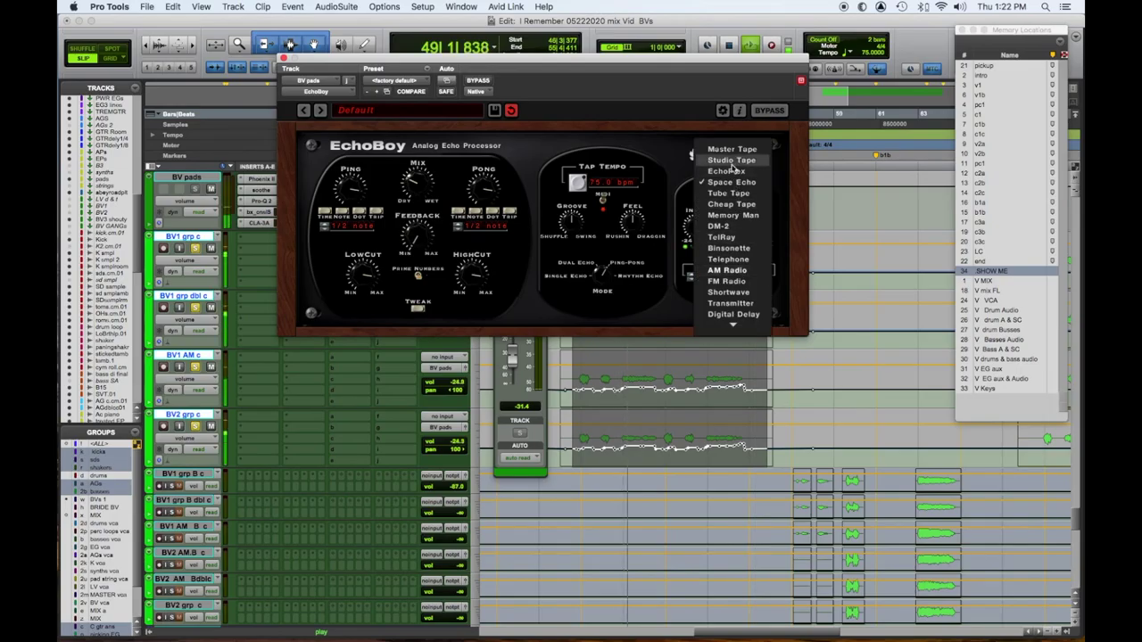
click(726, 170)
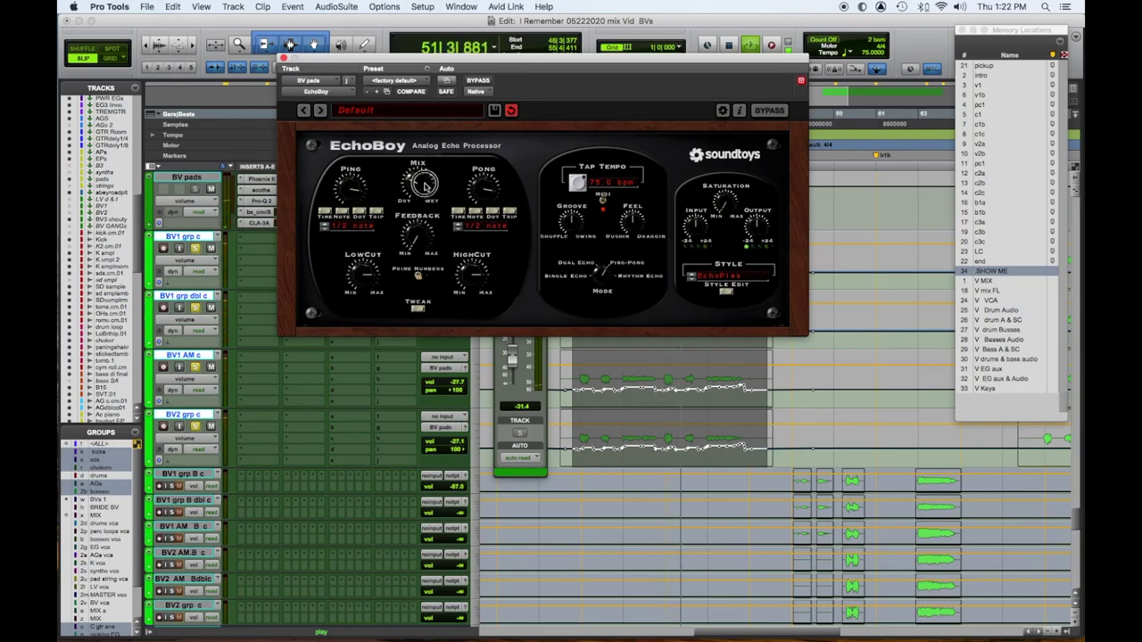
click(195, 244)
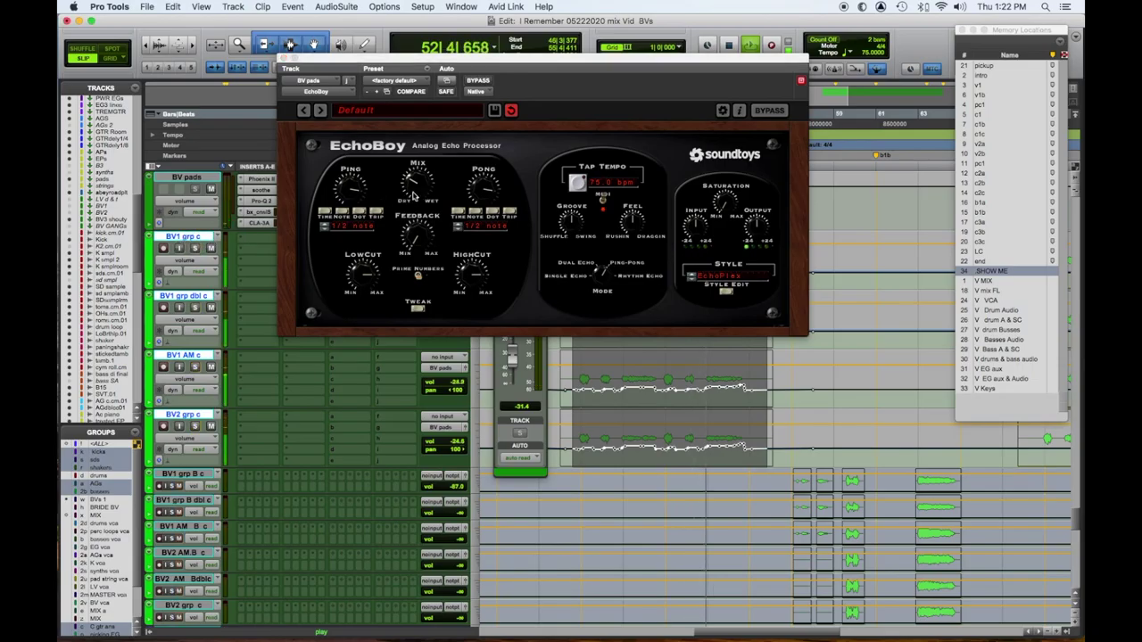
click(417, 189)
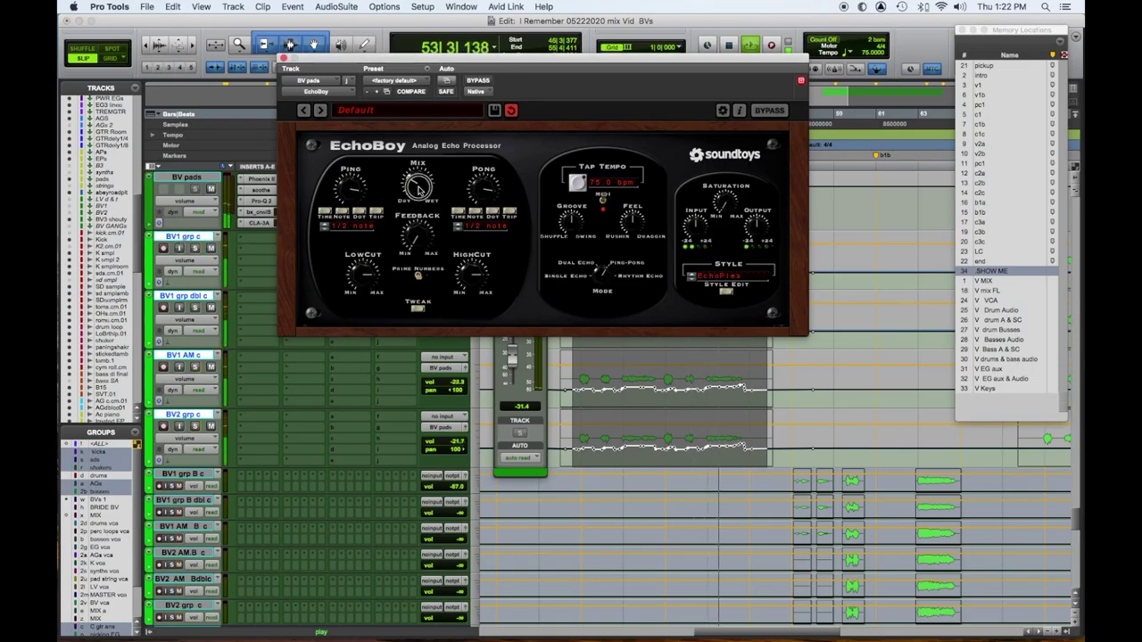
drag(417, 190, 418, 192)
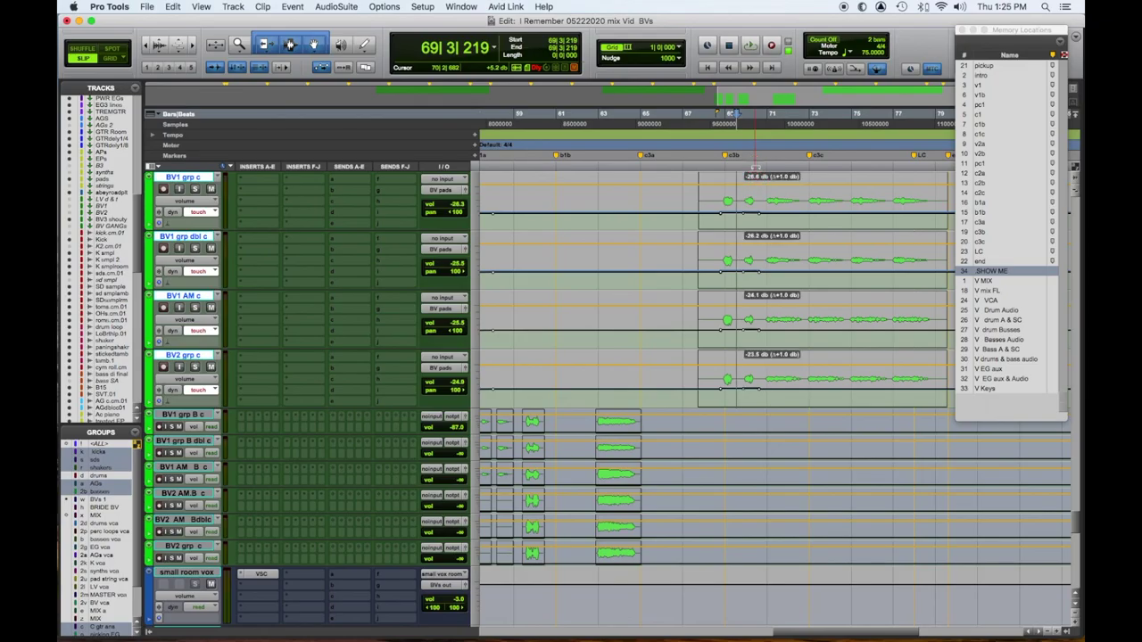
- Play from about bar 68 and make small volume adjustments to the BV tracks
click(912, 187)
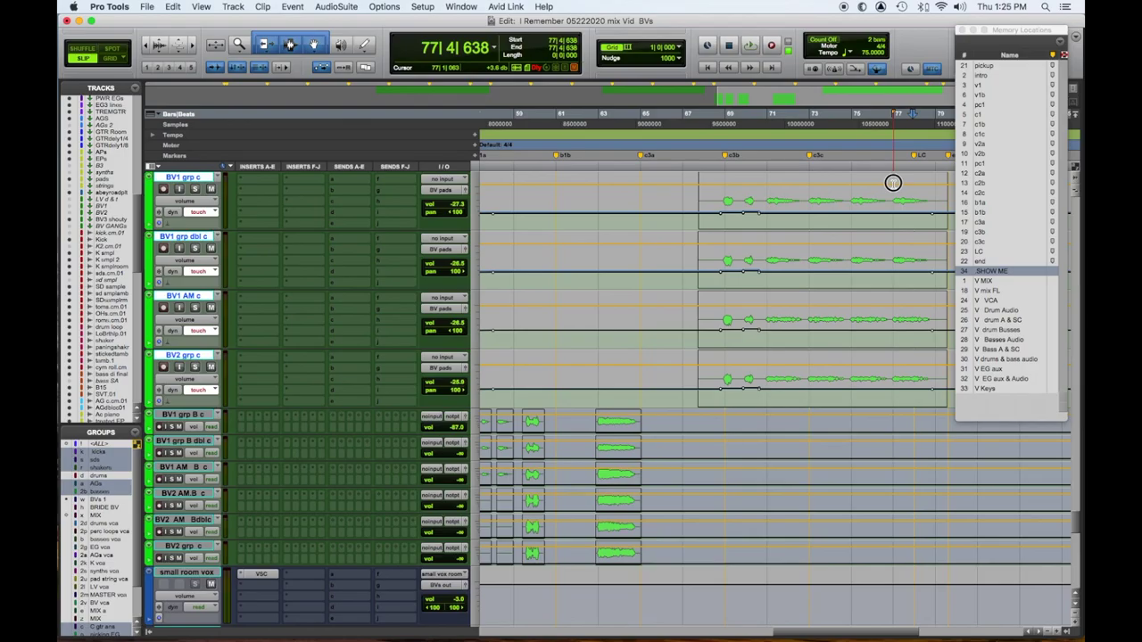
drag(893, 183, 893, 178)
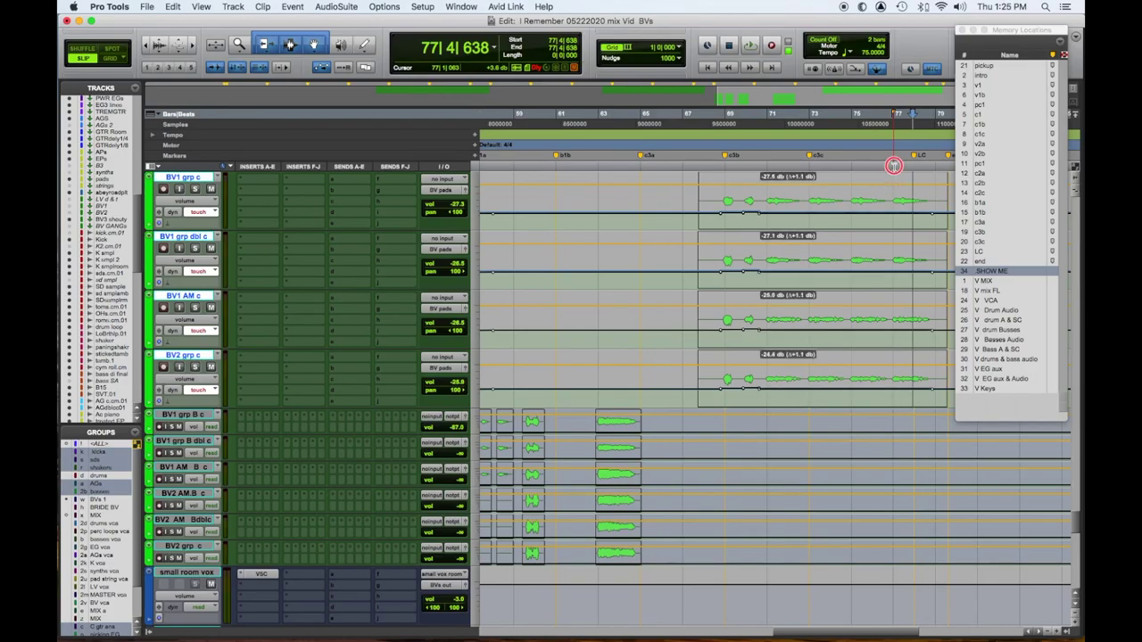
click(893, 149)
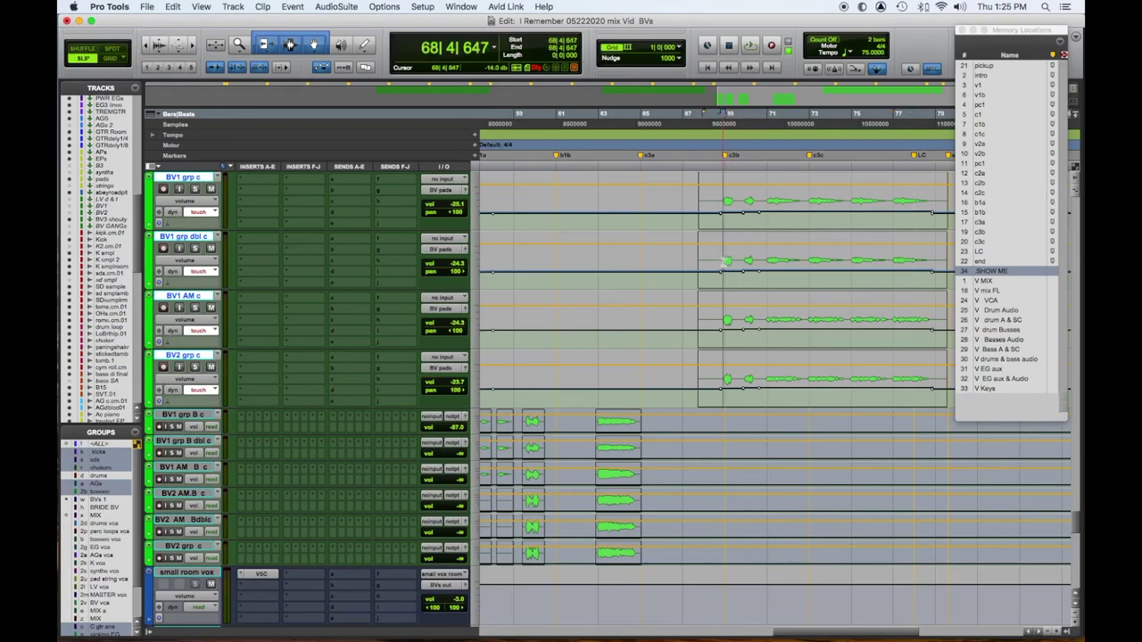
key(space)
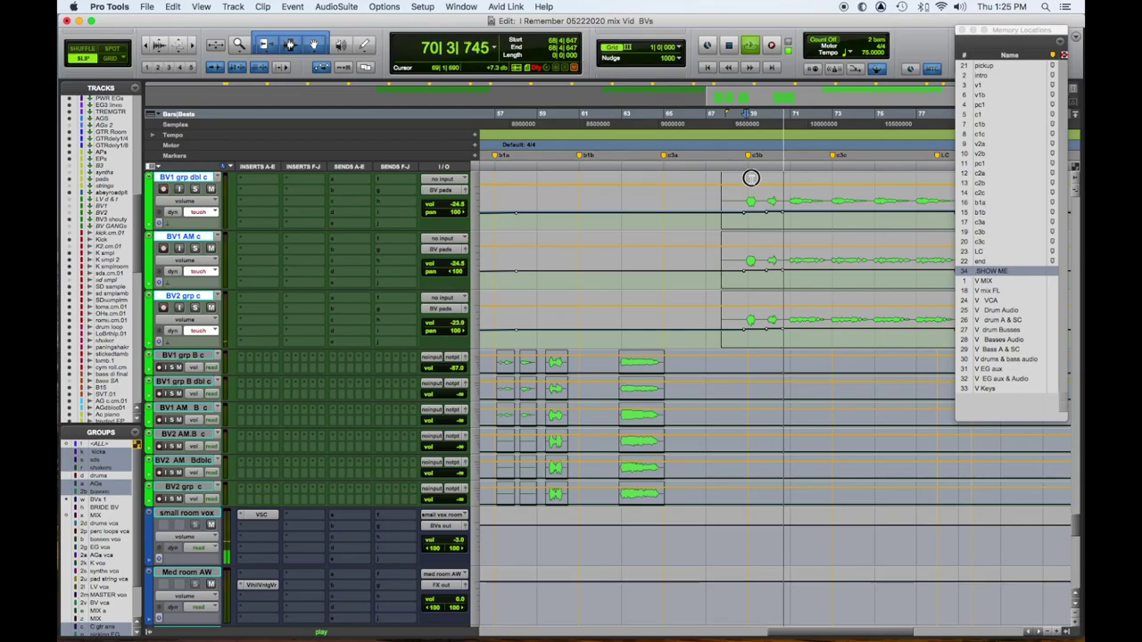
drag(751, 178, 771, 184)
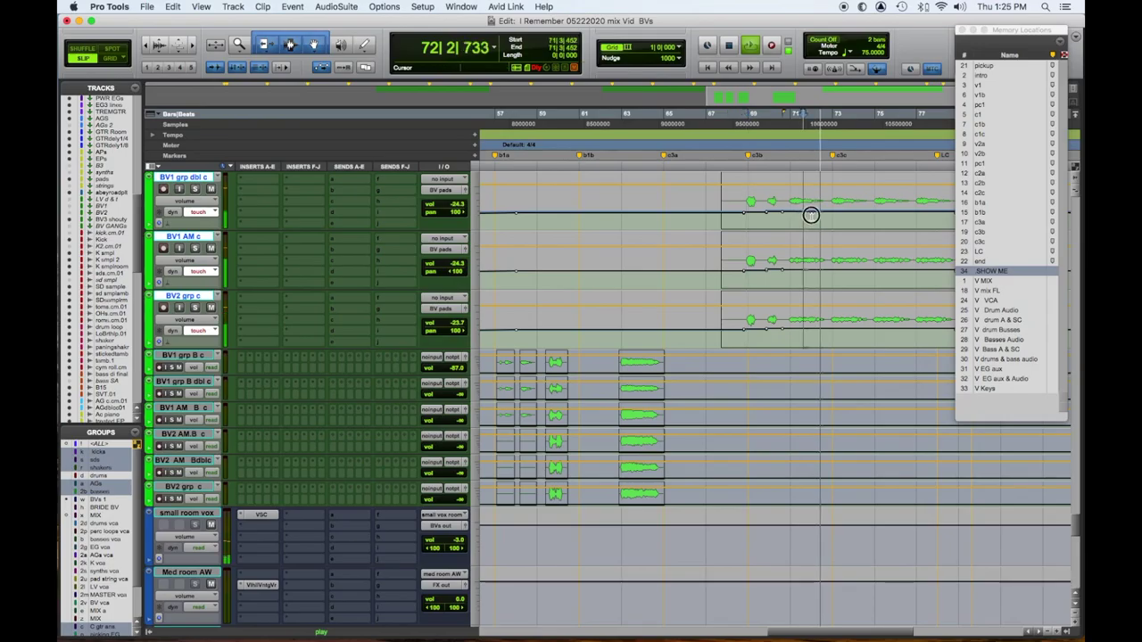
- Raise the BV volume on the phrases around bar 72, the second by about 1.2 dB
drag(808, 214, 823, 224)
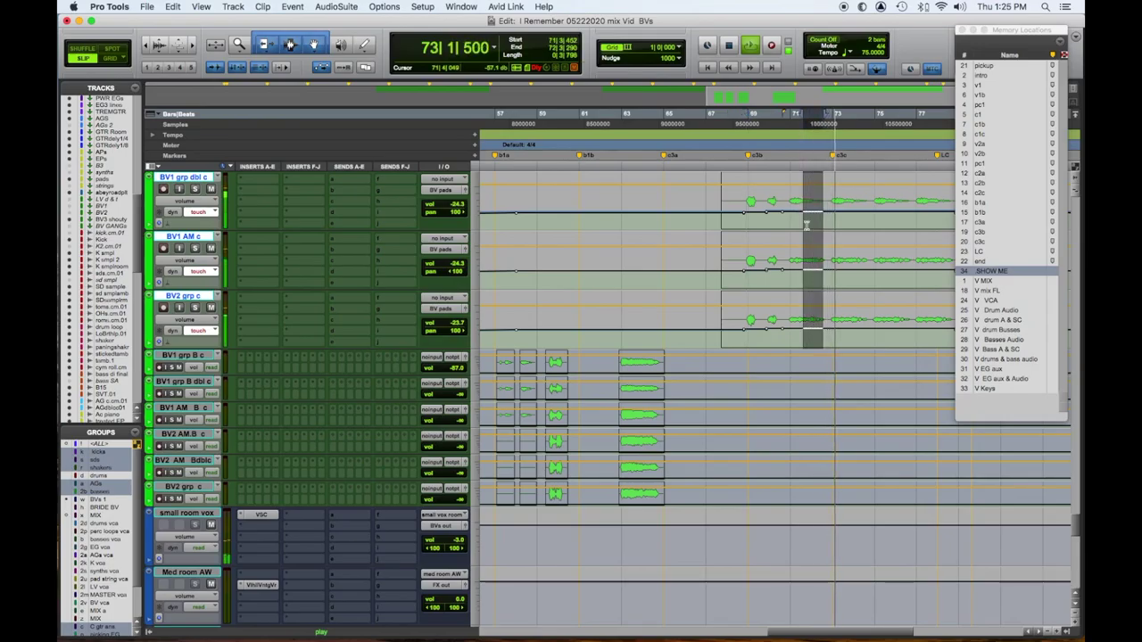
click(809, 221)
drag(810, 221, 822, 171)
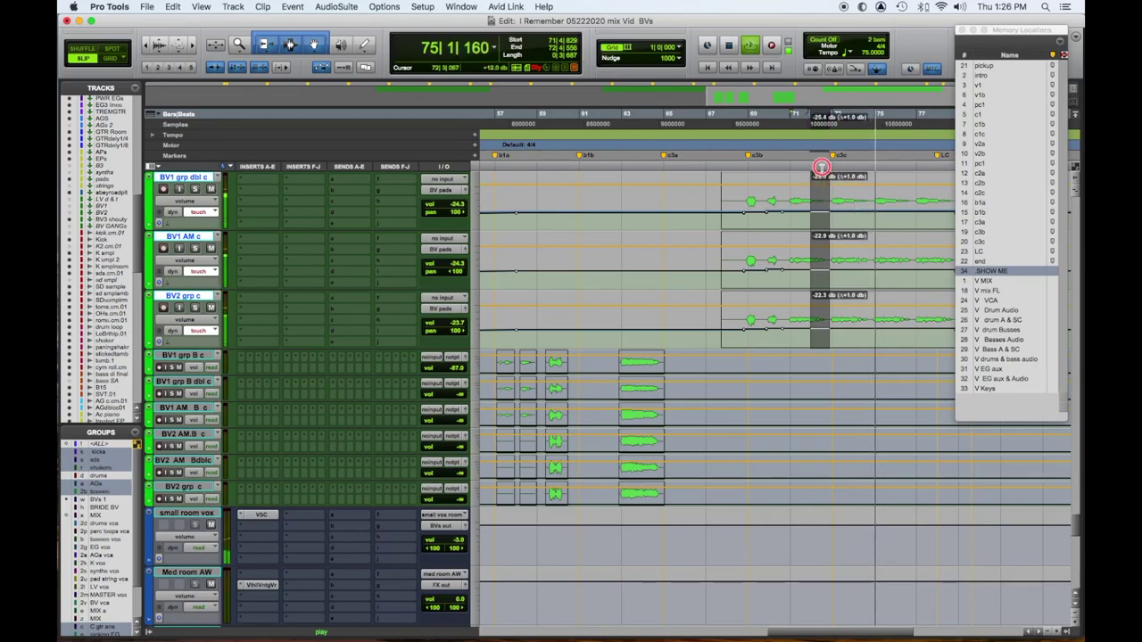
drag(821, 171, 821, 170)
drag(852, 219, 870, 223)
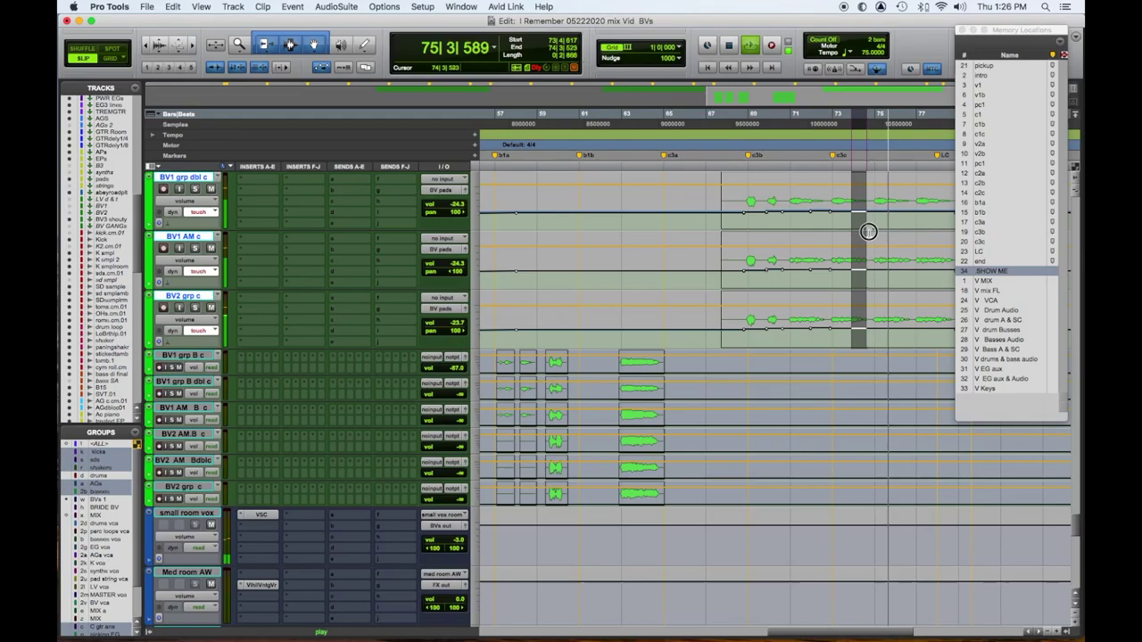
drag(860, 178, 861, 159)
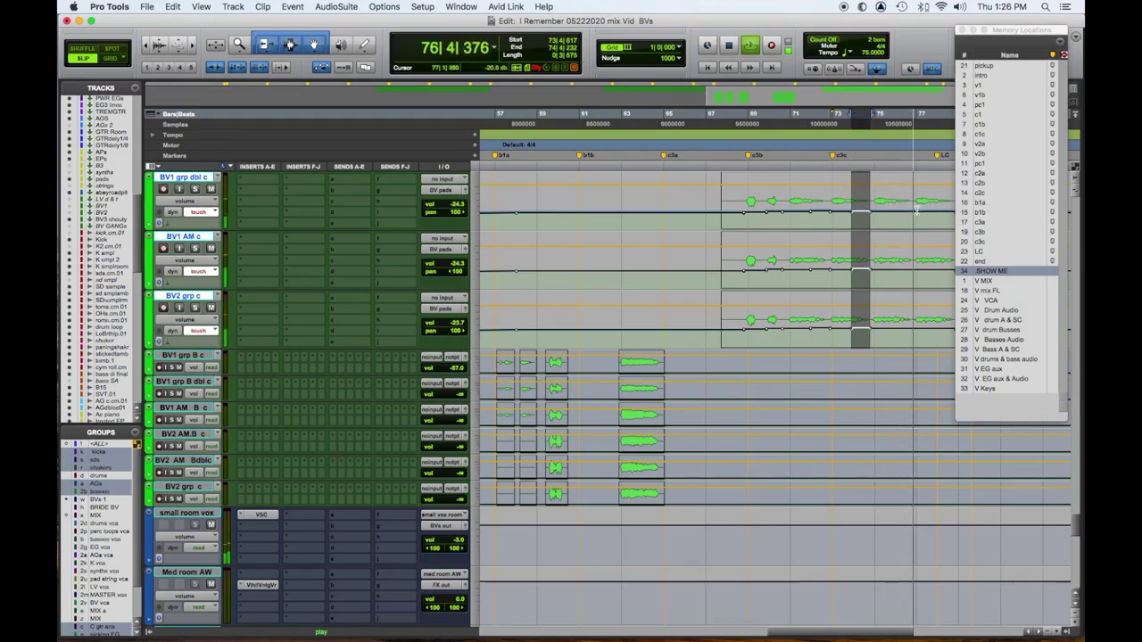
- Raise the BV volume on the following phrases through bar 78
drag(893, 214, 912, 217)
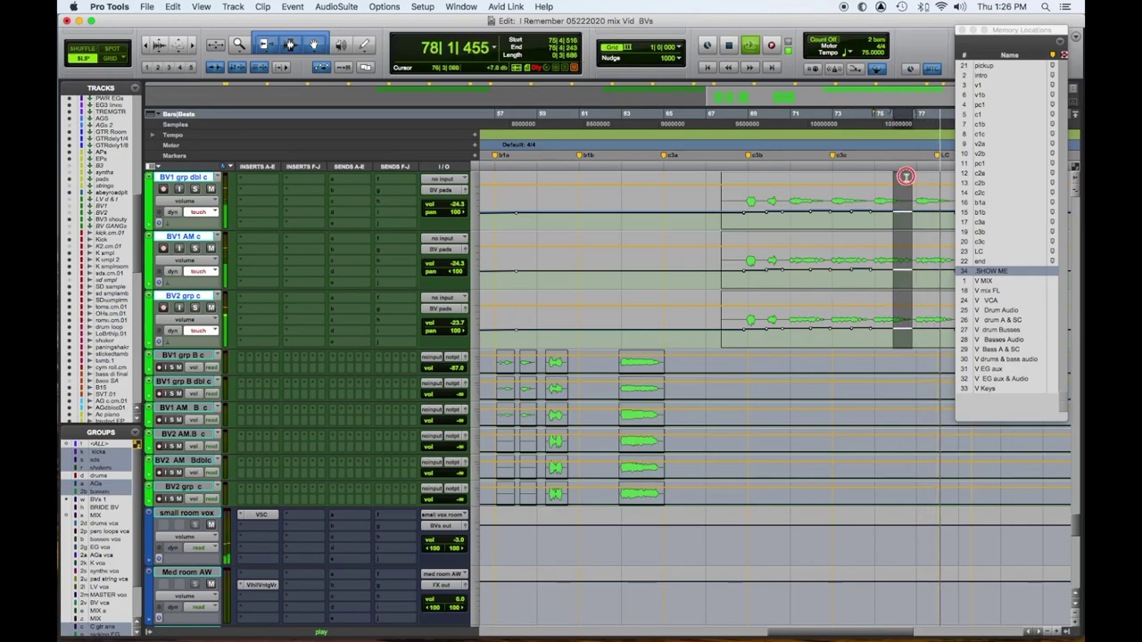
drag(910, 214, 910, 212)
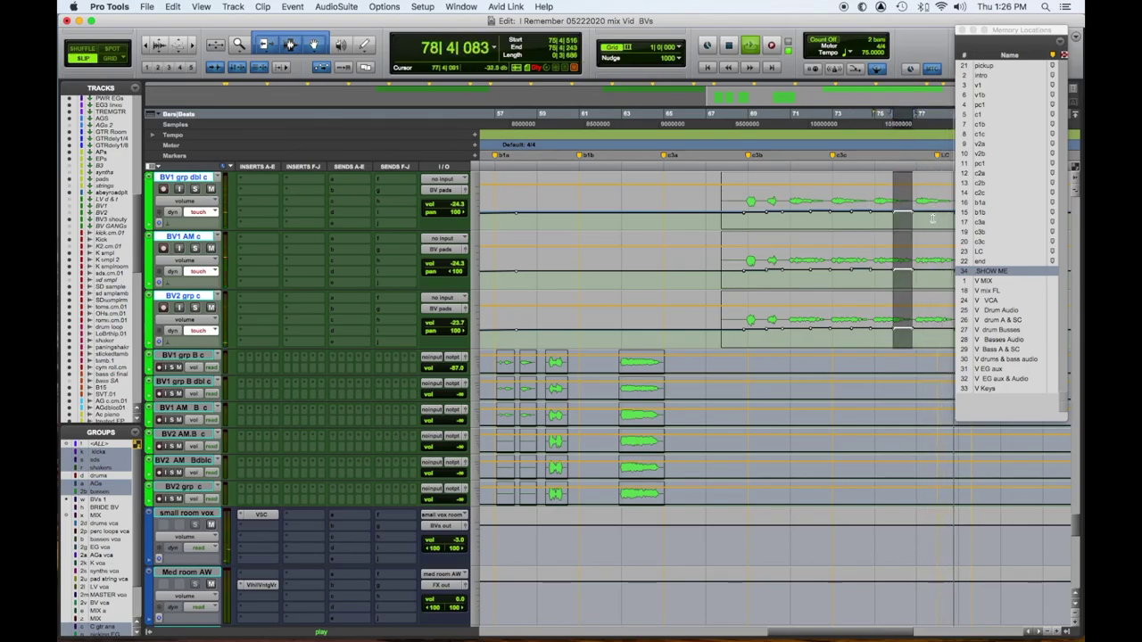
drag(930, 216, 950, 216)
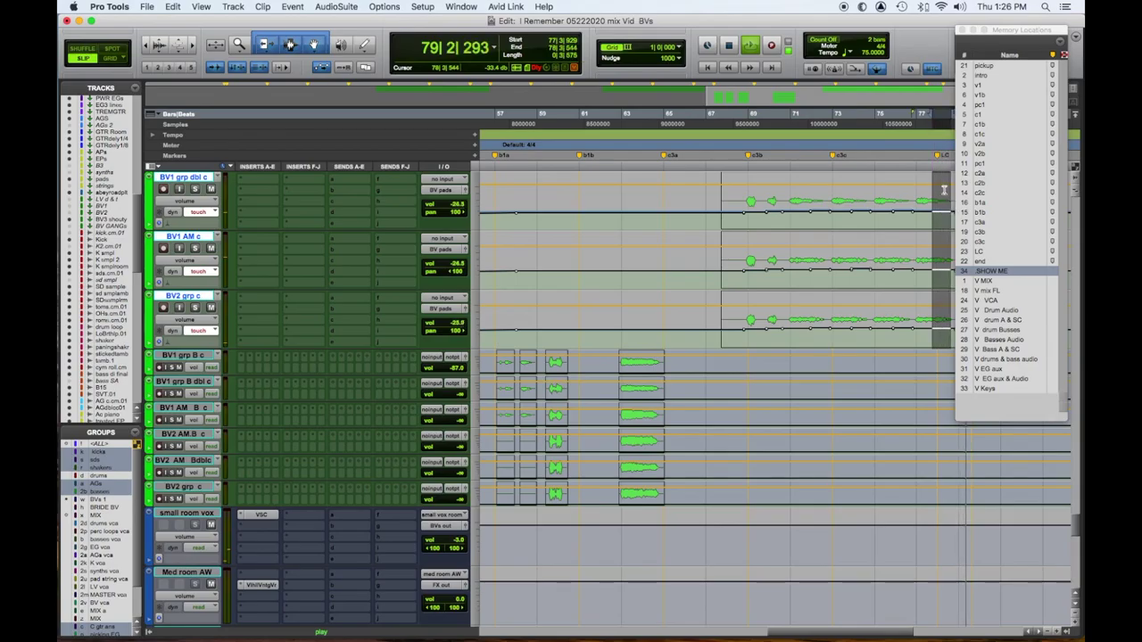
mouse_move(942, 182)
mouse_down()
mouse_move(942, 168)
mouse_move(920, 179)
mouse_up()
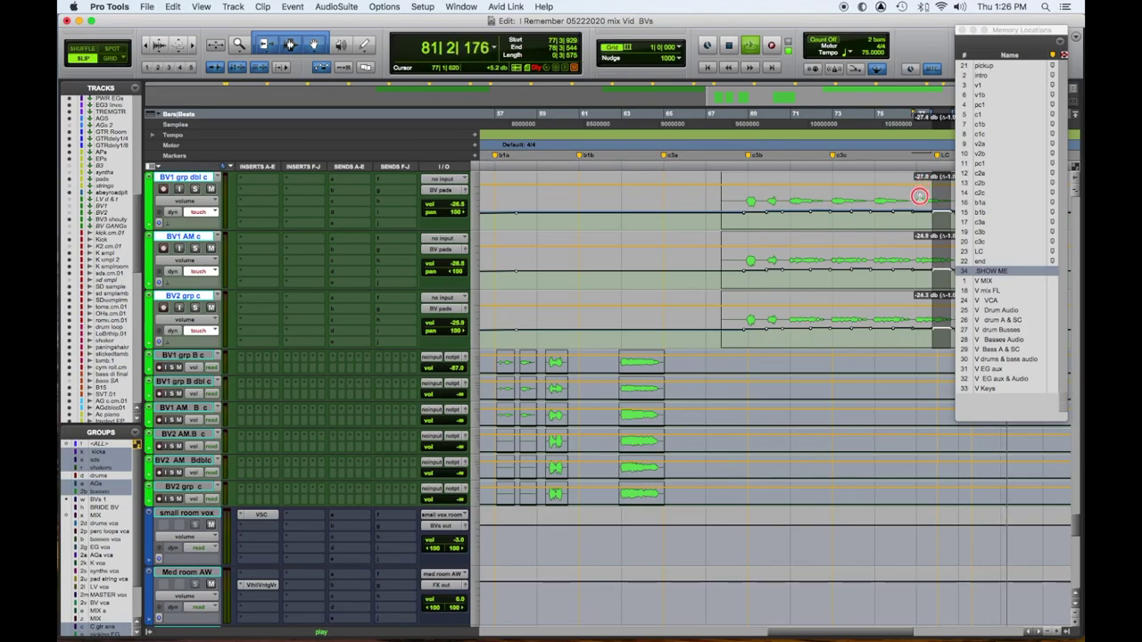
mouse_move(919, 197)
mouse_down()
mouse_move(796, 178)
mouse_move(794, 198)
mouse_up()
- Jump playback back to about bar 68
click(731, 214)
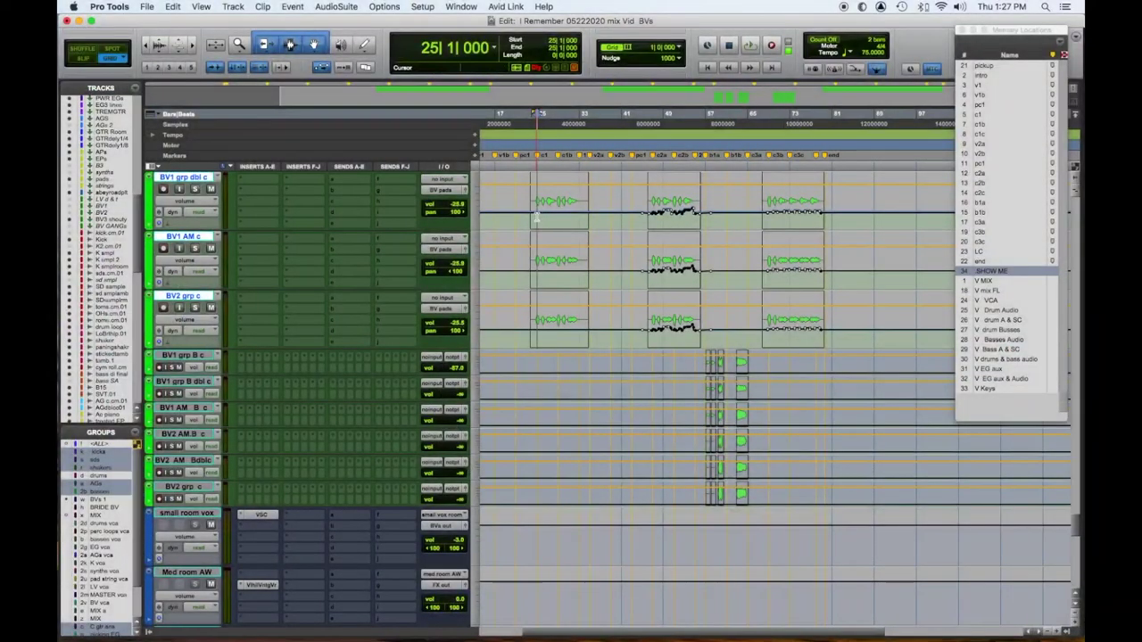
- Select bars 24–35 on the grouped BV tracks and trim their volume down about 1.7 dB
click(537, 218)
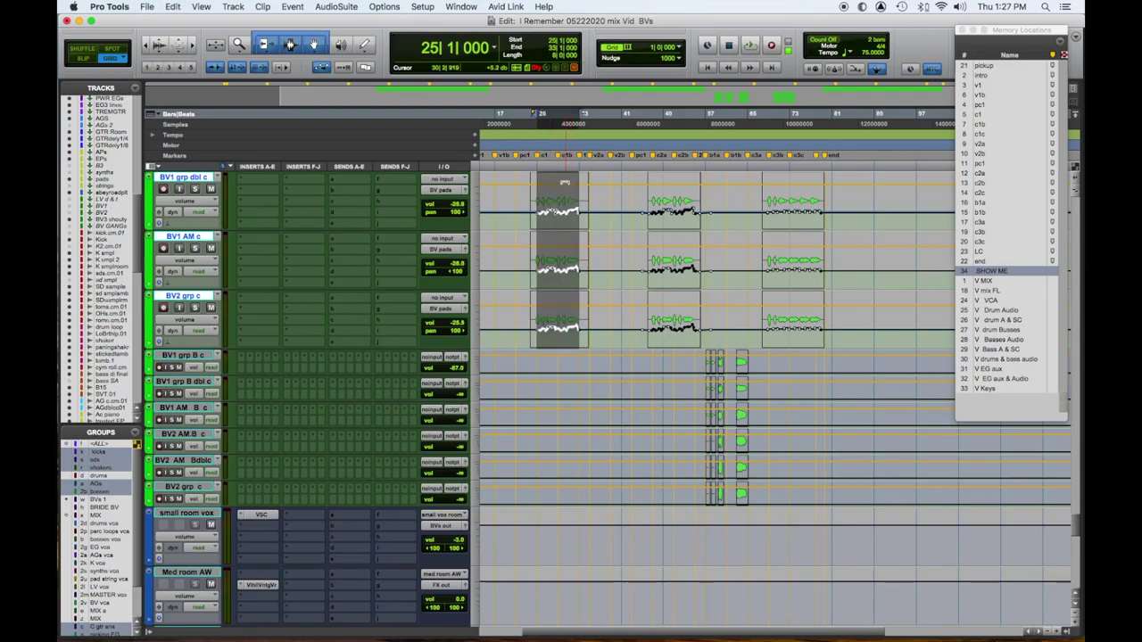
drag(531, 218, 591, 230)
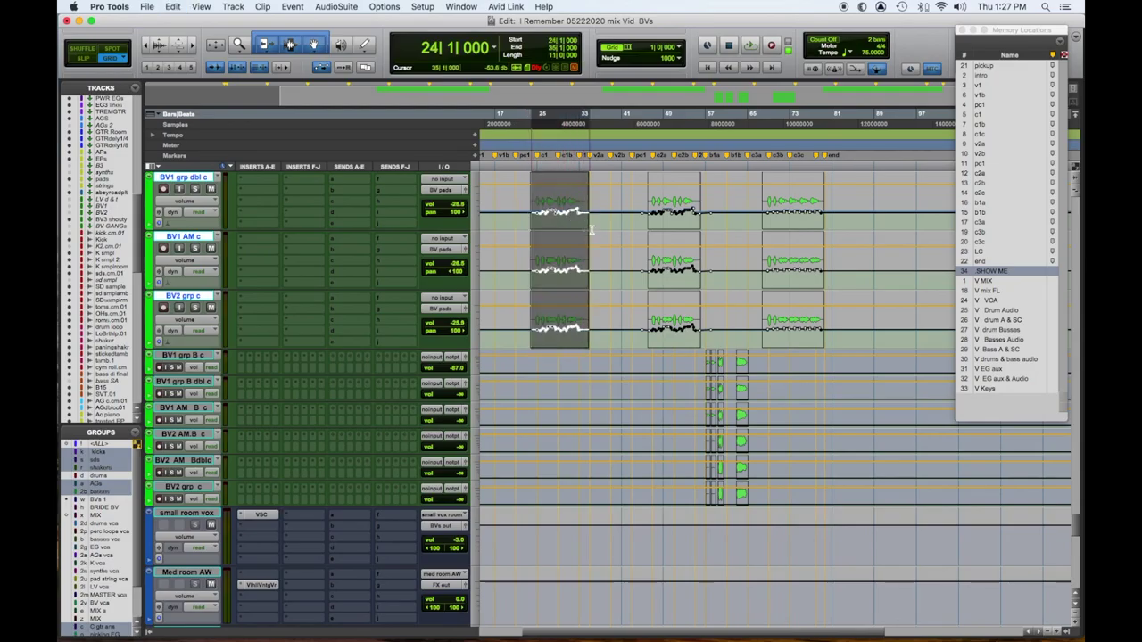
key(ctrl+minus)
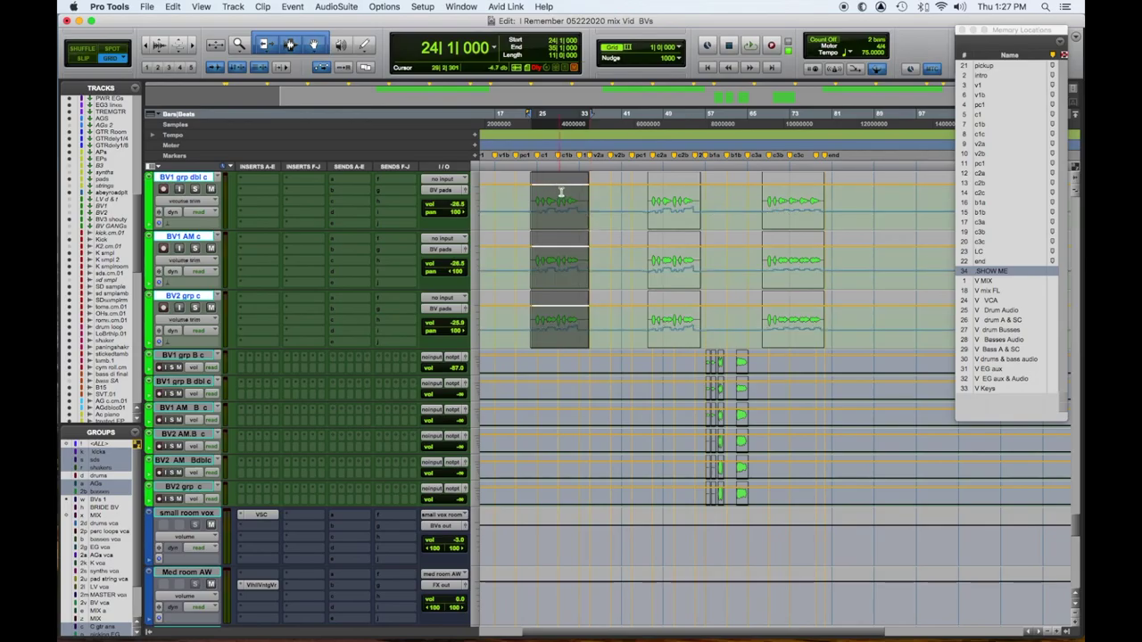
drag(561, 179, 560, 180)
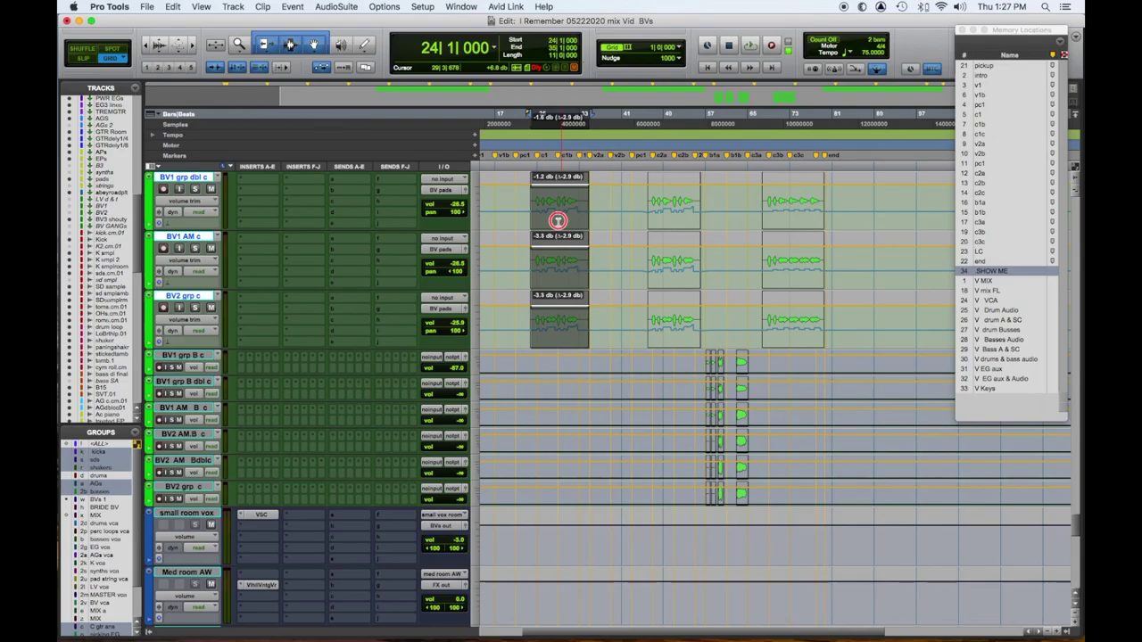
click(537, 223)
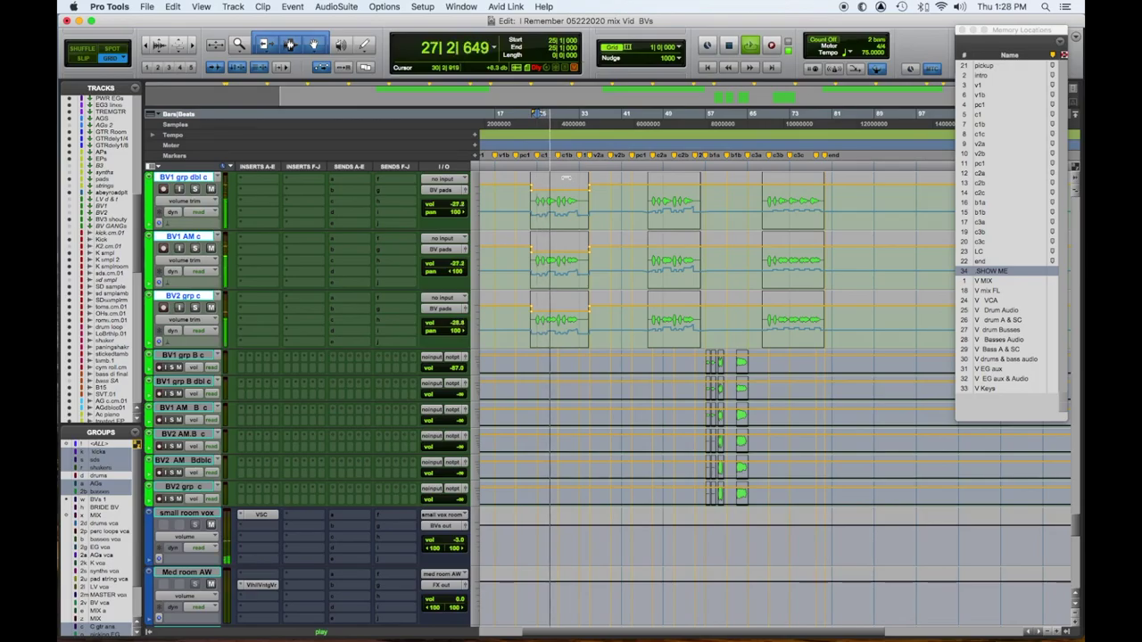
drag(565, 178, 567, 203)
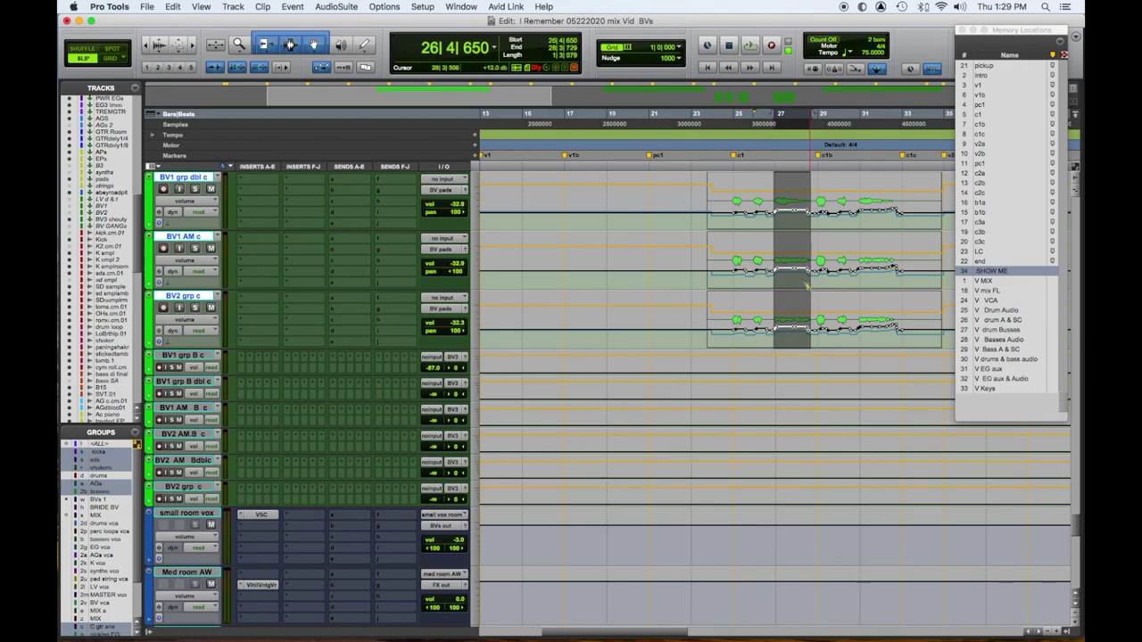
- Raise the BV volume trim slightly on the phrases near bar 27 and bar 31 (about 0.7 dB)
key(ctrl+super+Right)
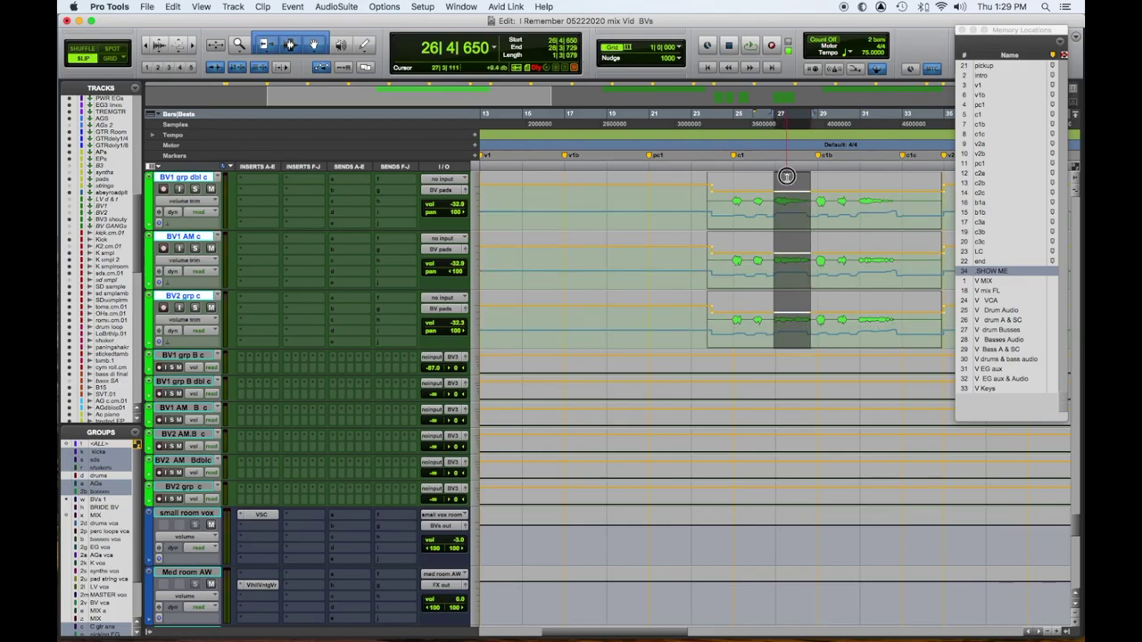
drag(785, 176, 785, 164)
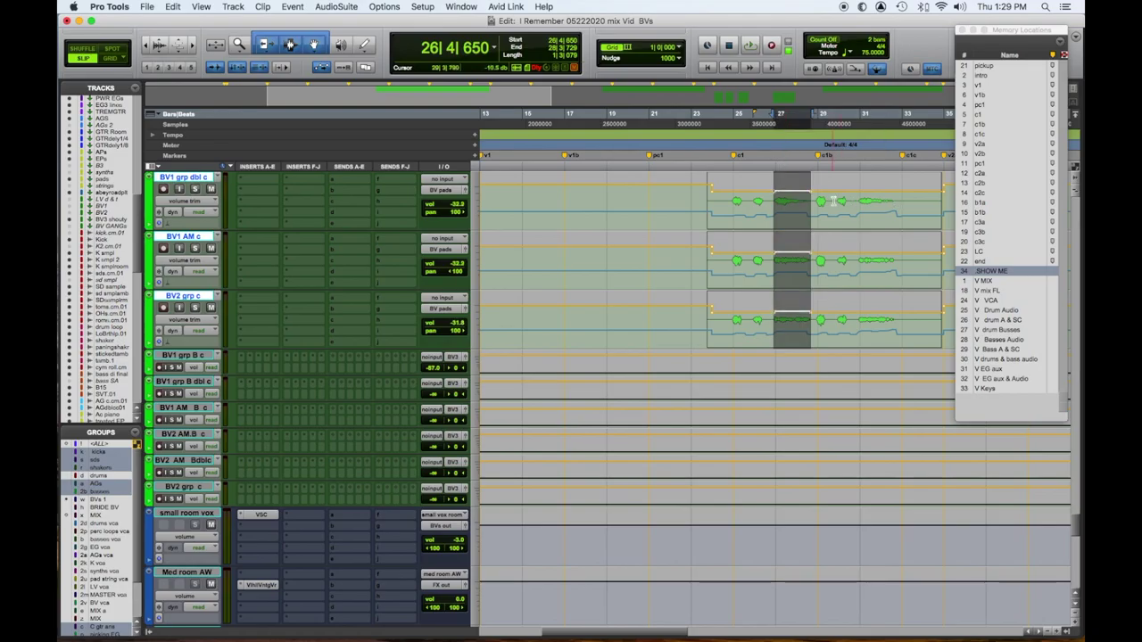
drag(854, 212, 907, 230)
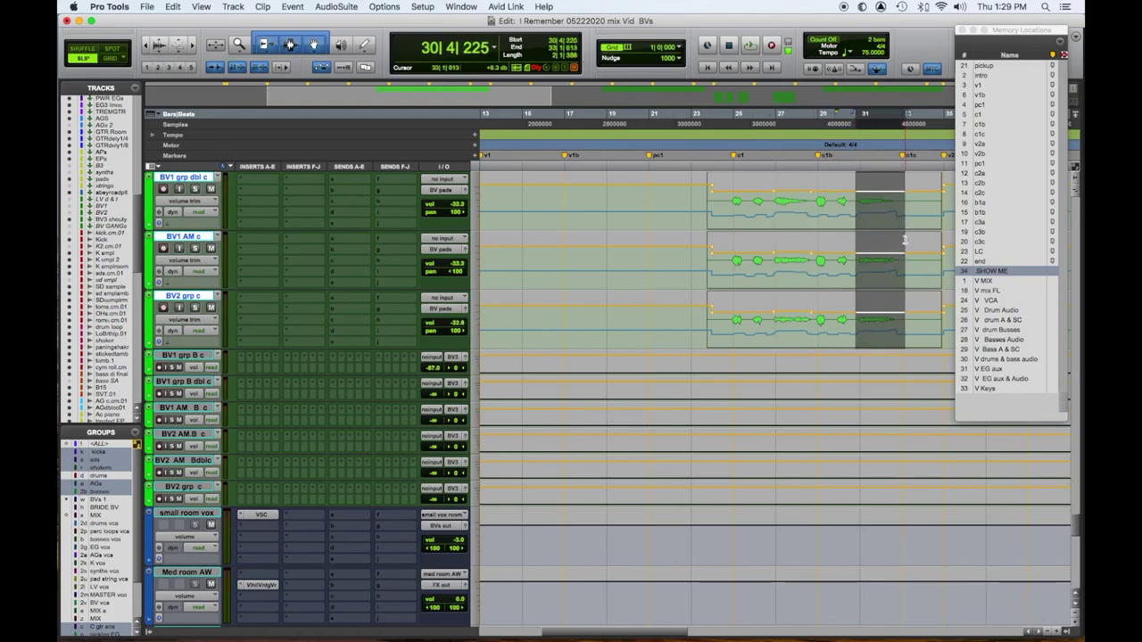
drag(881, 177, 881, 171)
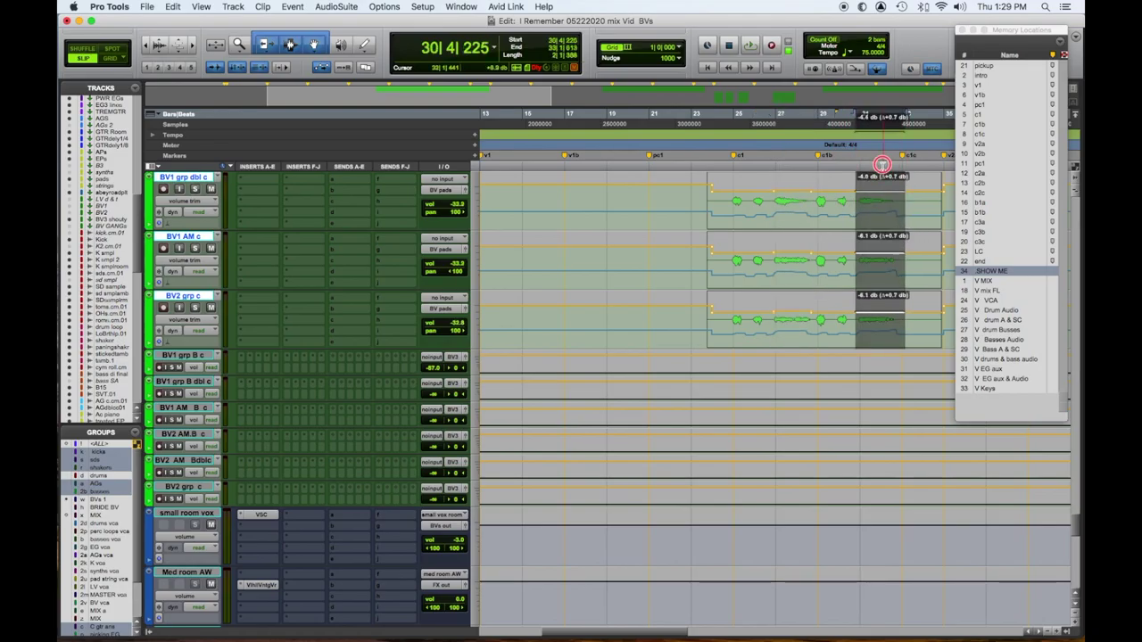